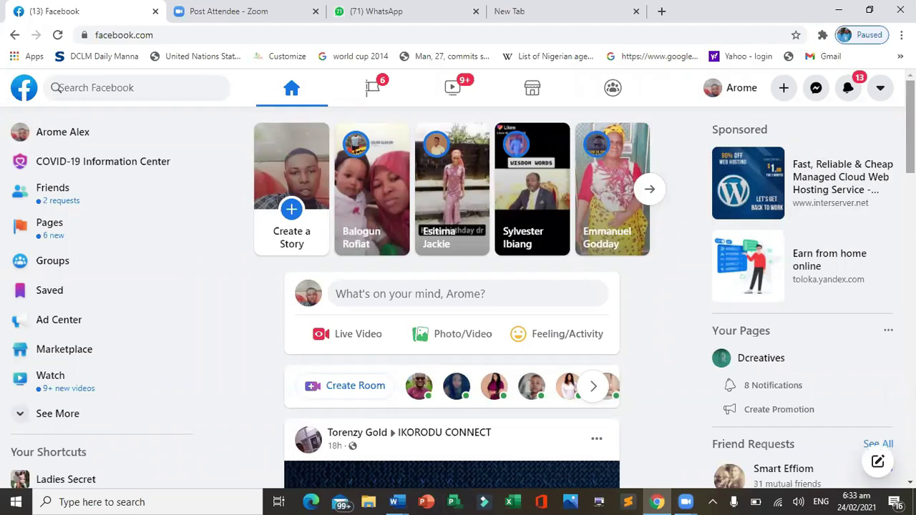
# Look through the Facebook home feed, examining the preview of the sponsored Dcreatives ad.
pyautogui.scroll(-1, 452, 286)
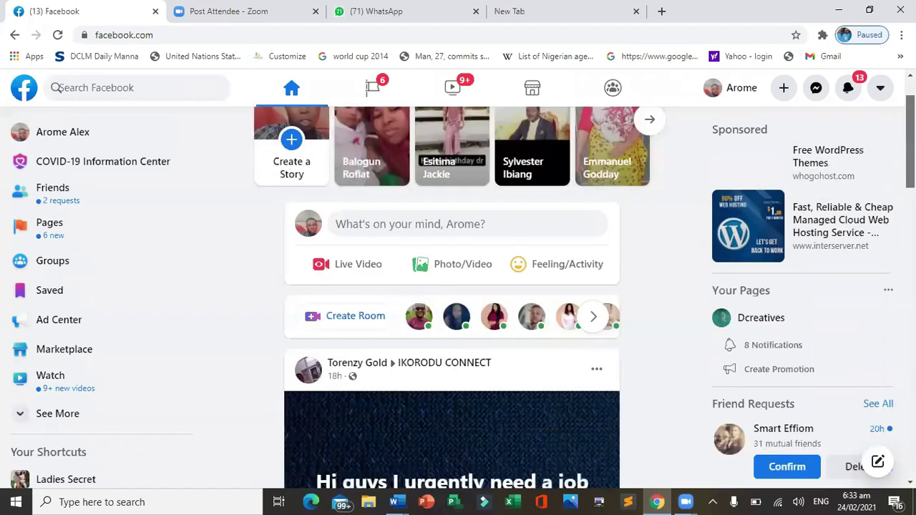
pyautogui.scroll(-3, 452, 286)
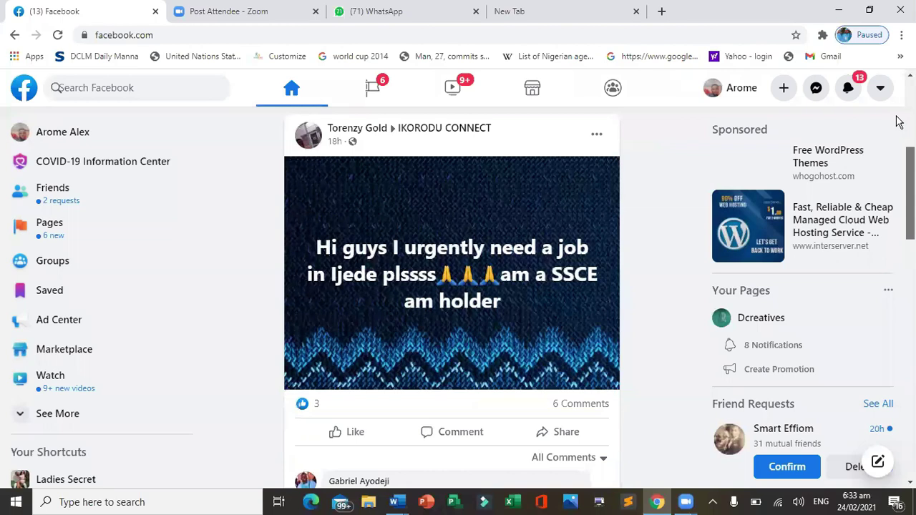
pyautogui.scroll(4, 899, 122)
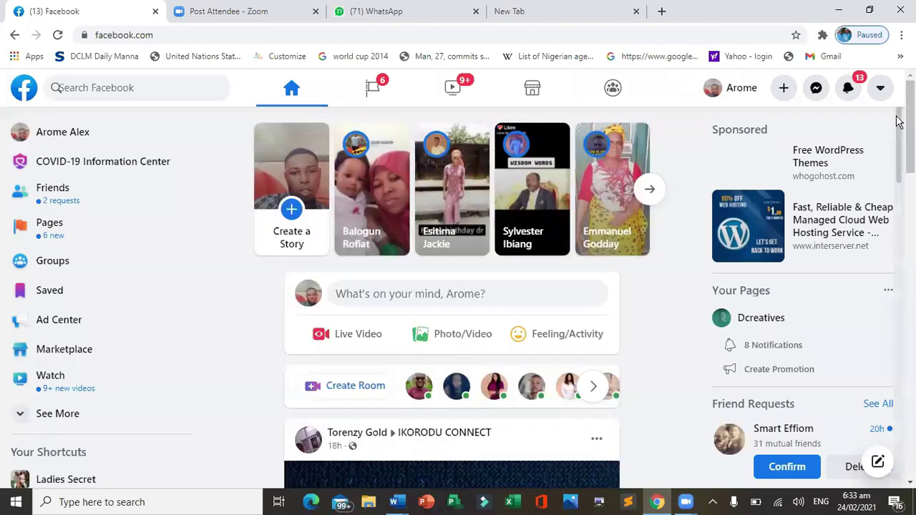
pyautogui.scroll(-1, 458, 287)
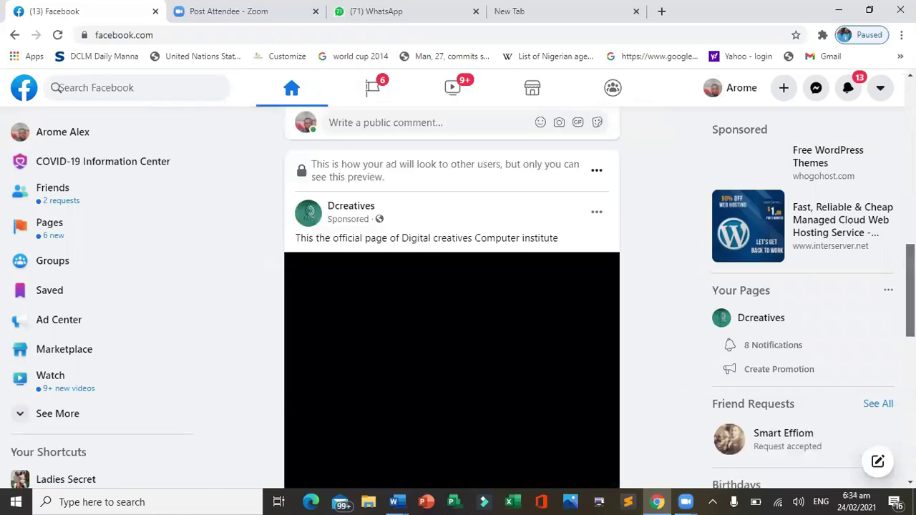
pyautogui.scroll(10, 451, 298)
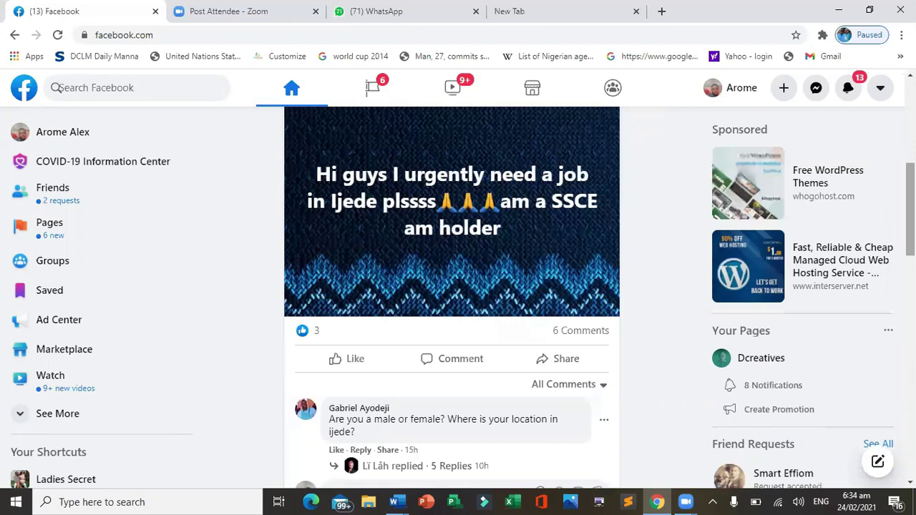
pyautogui.scroll(-8, 452, 287)
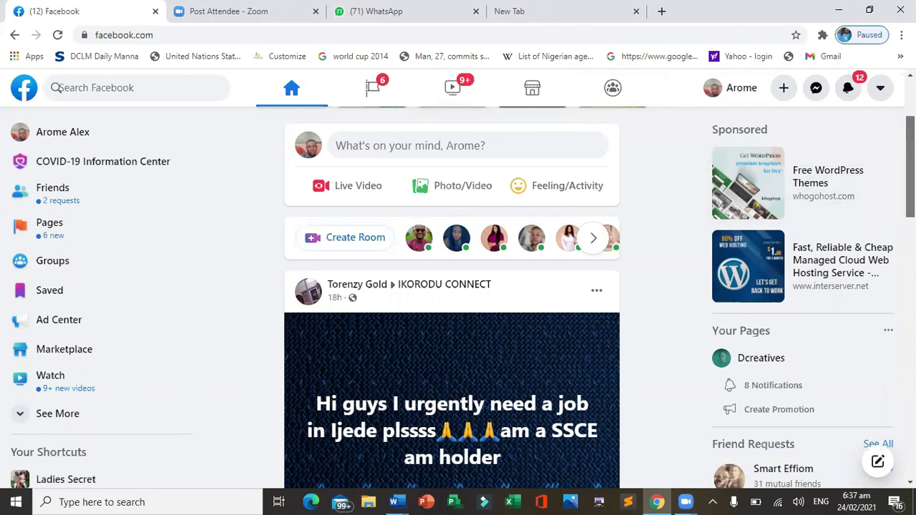
pyautogui.scroll(-10, 452, 293)
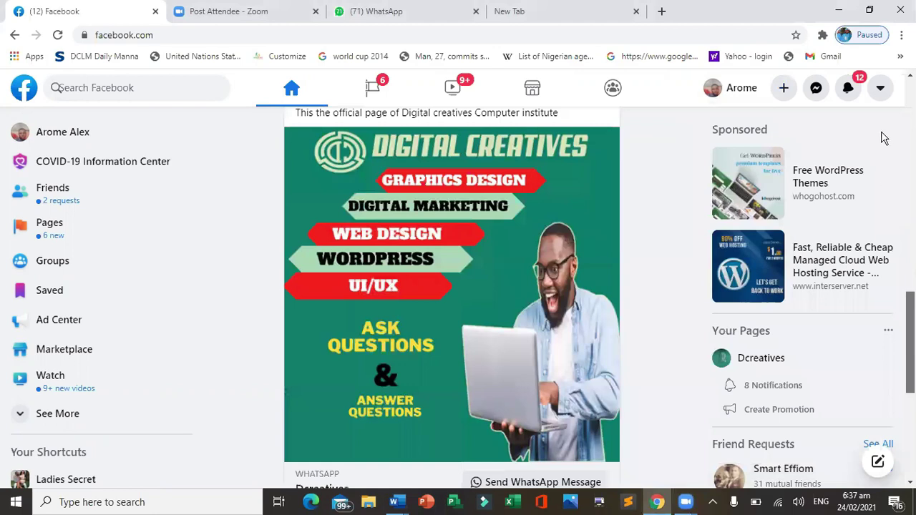
pyautogui.scroll(10, 884, 138)
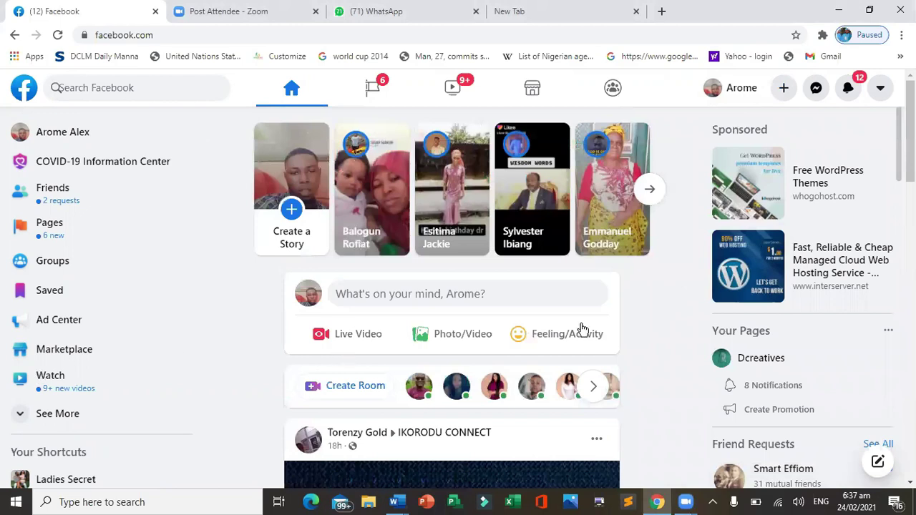
# Open Ads Manager from the Facebook home page, dismissing the Windows license notices and the new campaign objective dialog.
pyautogui.click(786, 90)
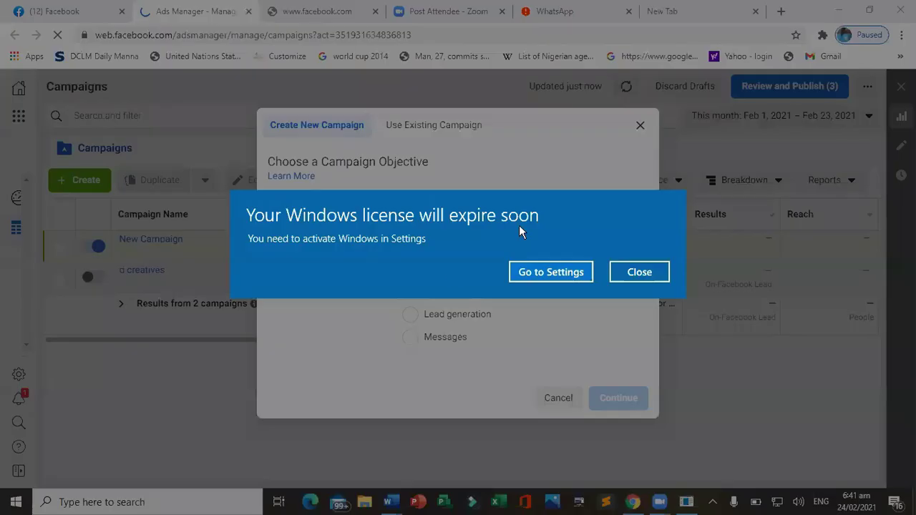
pyautogui.click(637, 275)
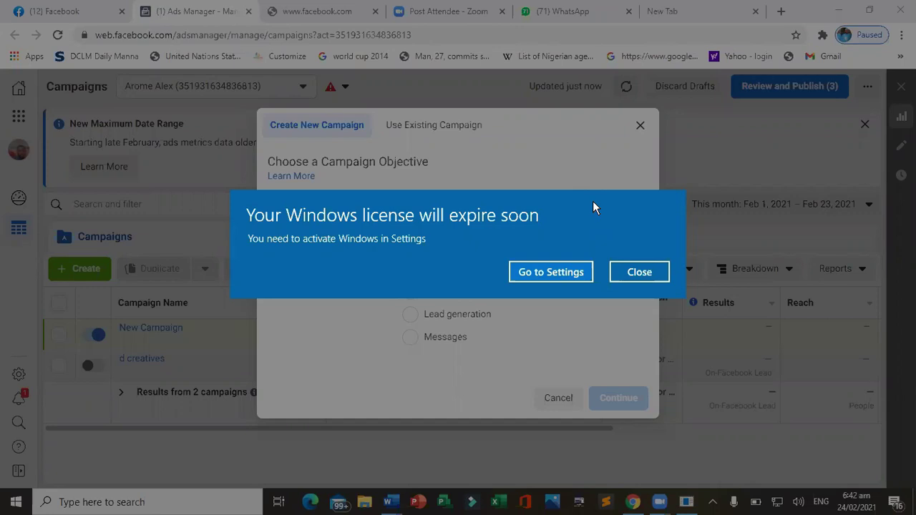
pyautogui.click(639, 273)
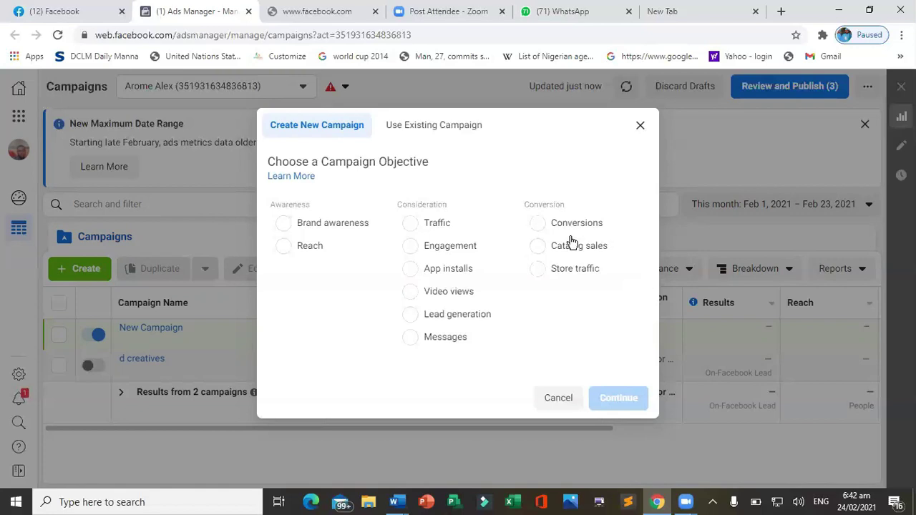
pyautogui.moveTo(634, 228)
pyautogui.click(641, 126)
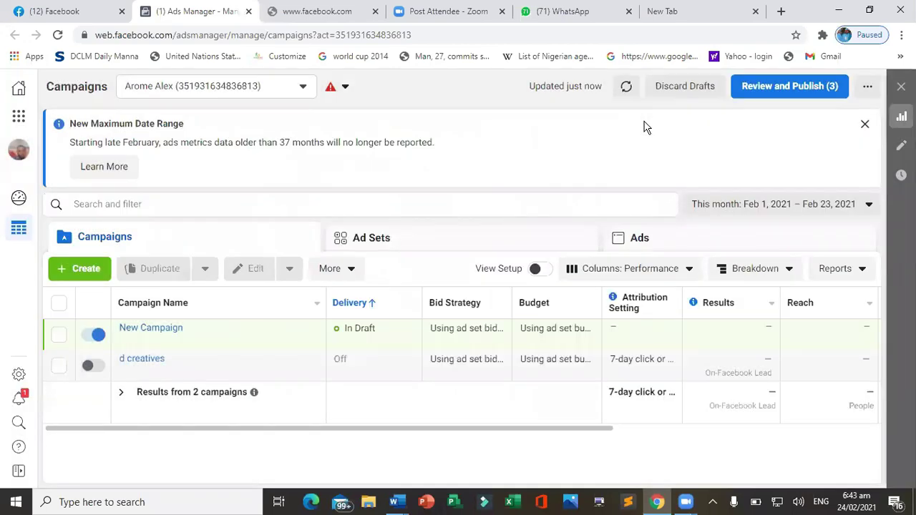
# Open Events Manager for the ad account from the Ads Manager shortcuts.
pyautogui.click(14, 120)
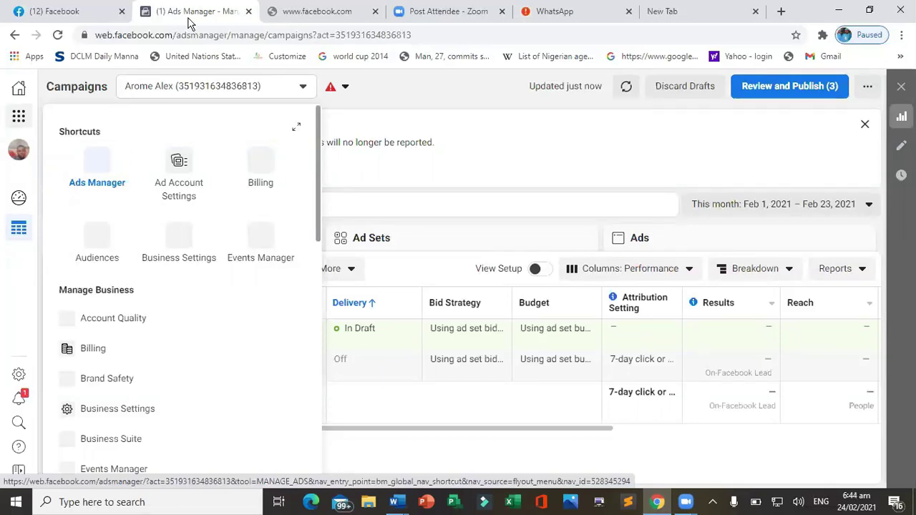
pyautogui.click(337, 99)
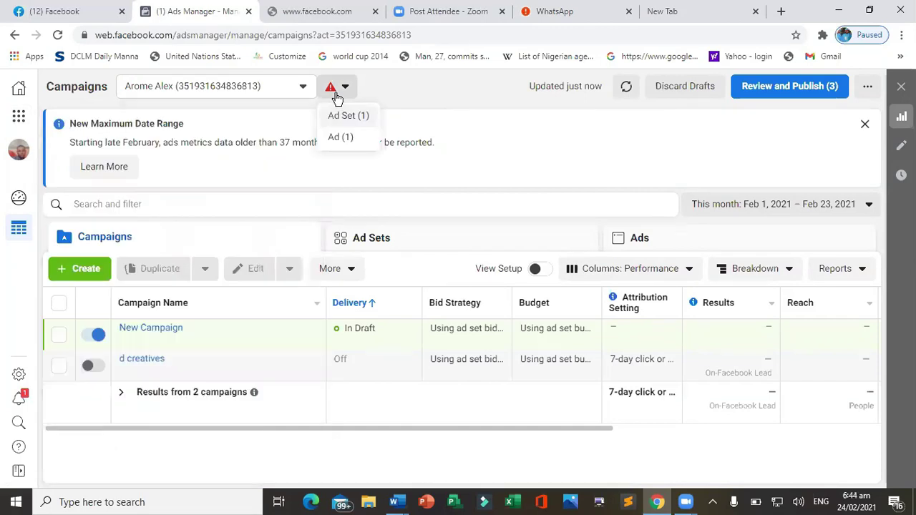
pyautogui.click(446, 147)
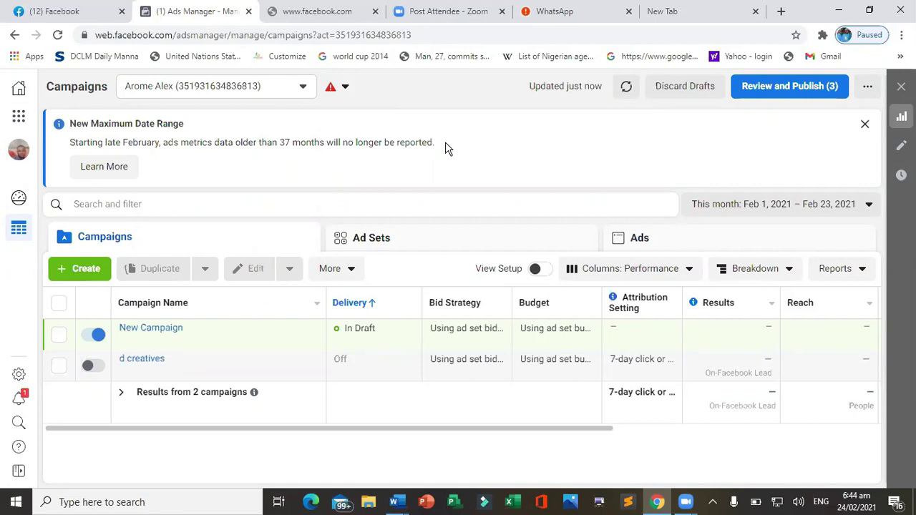
pyautogui.click(19, 116)
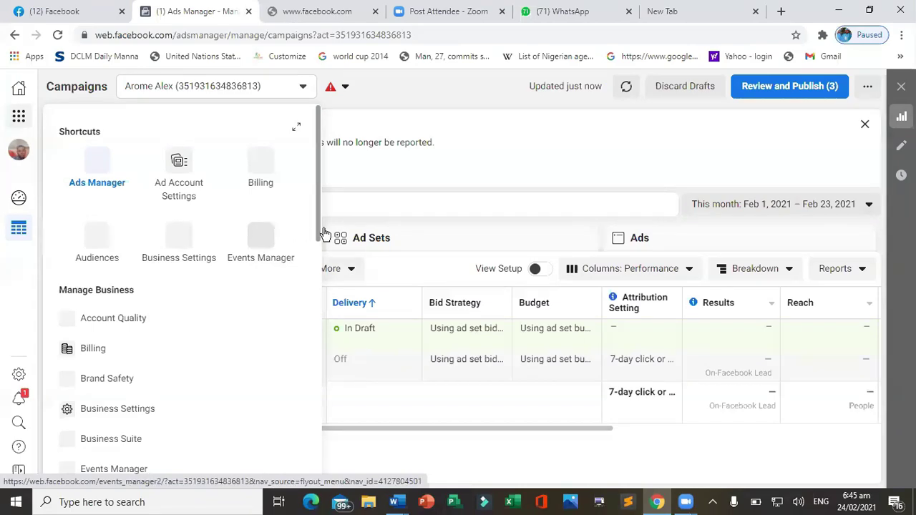
pyautogui.click(261, 239)
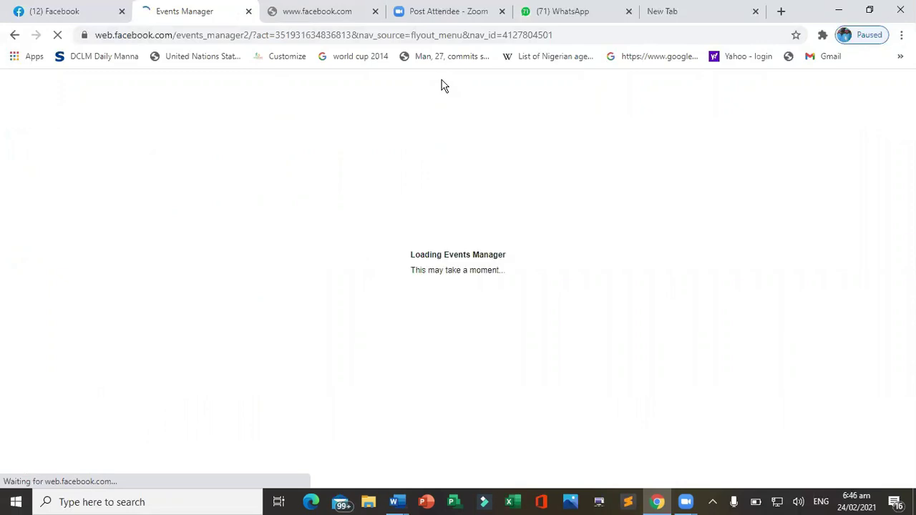
# Go back to Ads Manager, launch Events Manager there again, and return to the Data Sources page already open.
pyautogui.click(737, 15)
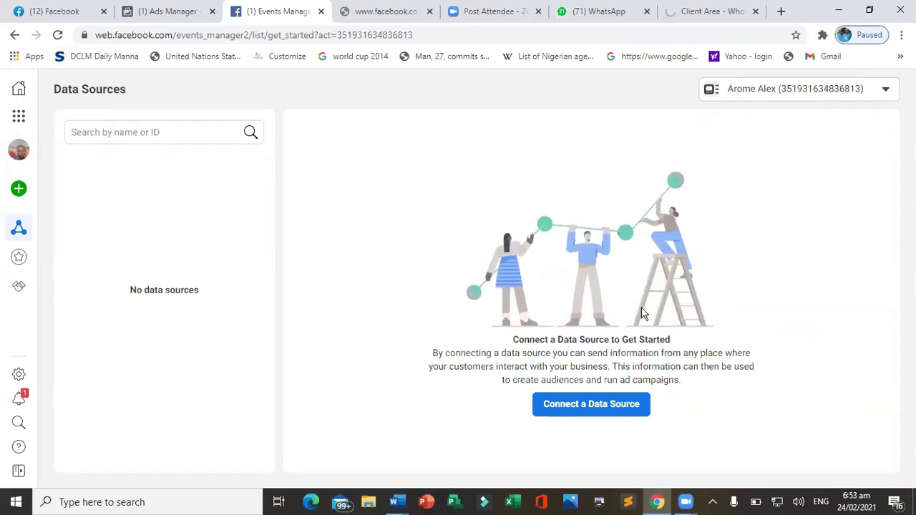
pyautogui.click(176, 12)
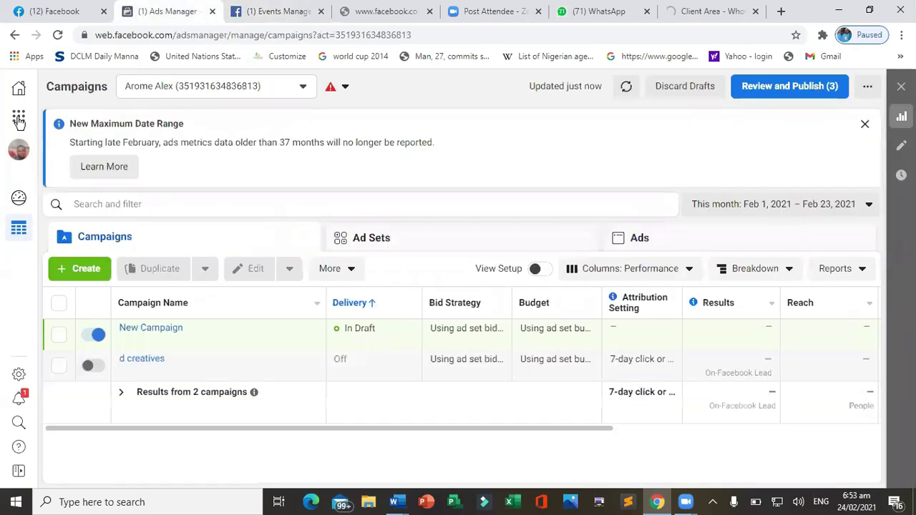
pyautogui.click(18, 118)
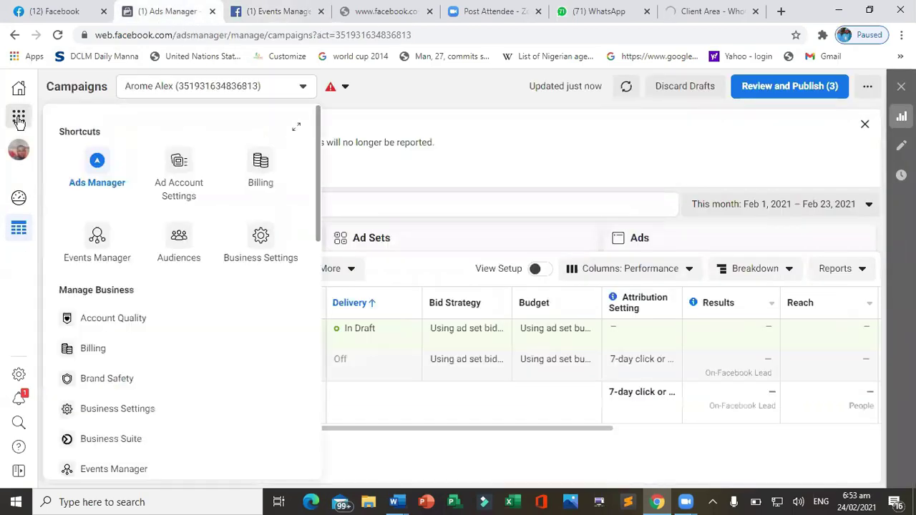
pyautogui.click(98, 242)
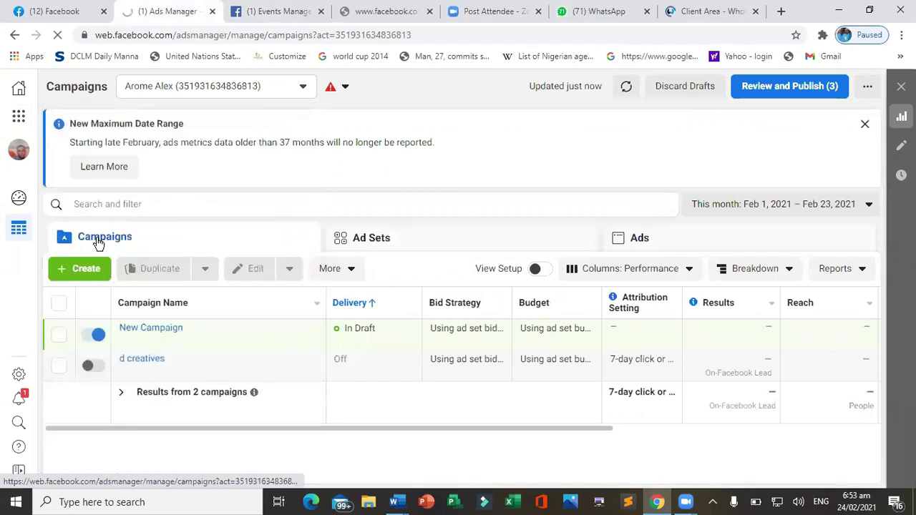
pyautogui.click(299, 12)
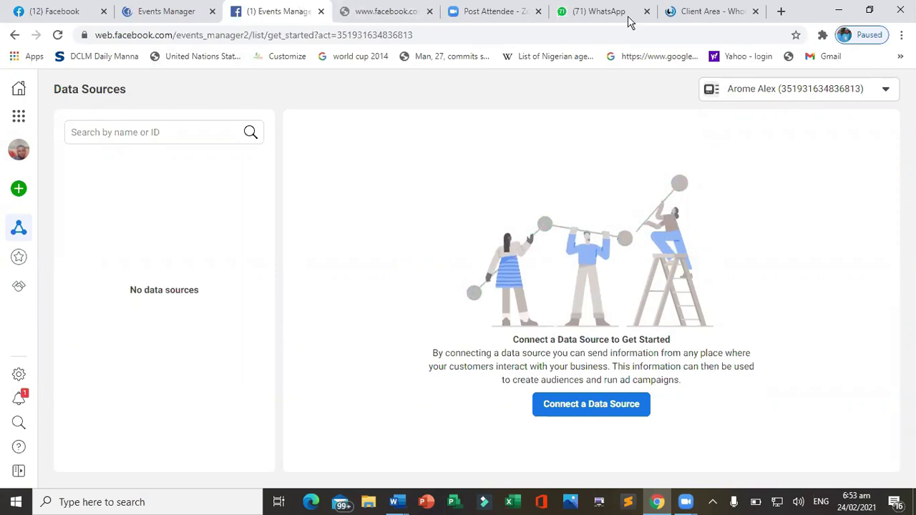
# Switch to the Whogohost client area, open the hosting account's cPanel, and open WordPress in the Softaculous Apps Installer.
pyautogui.click(687, 13)
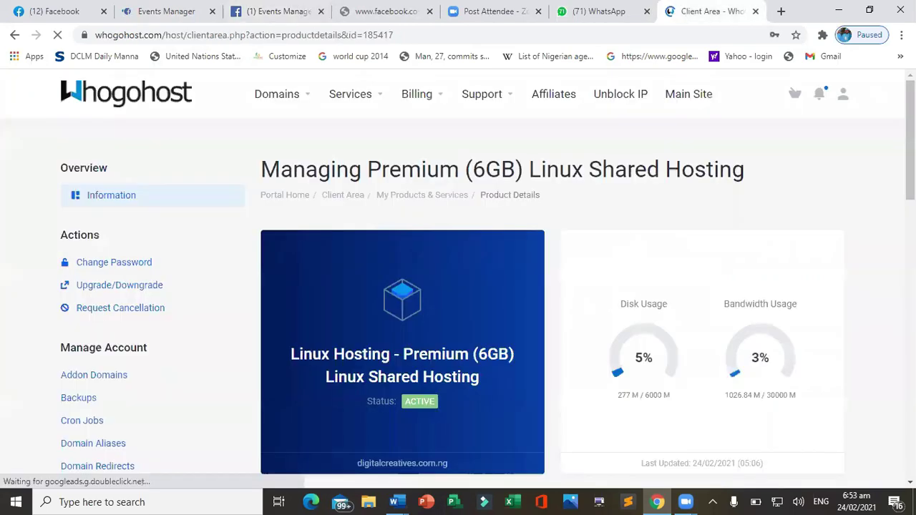
pyautogui.scroll(-5, 551, 286)
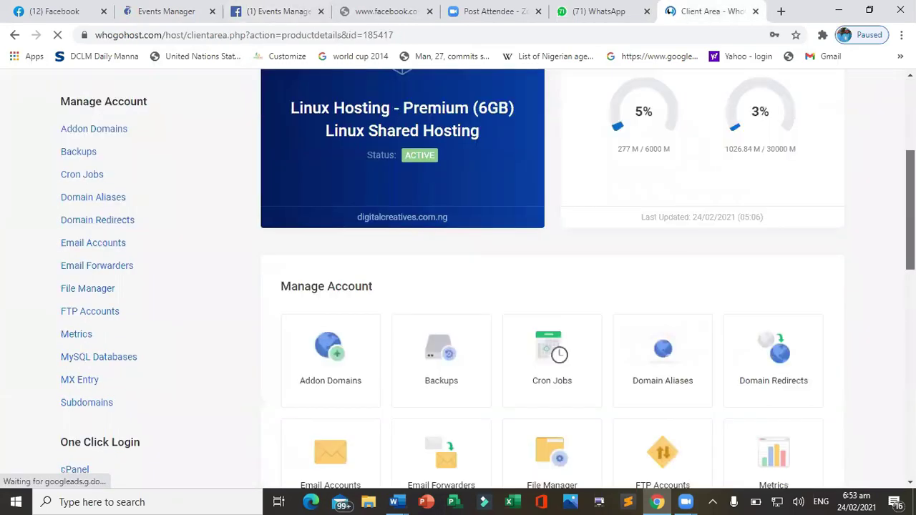
pyautogui.scroll(-1, 551, 287)
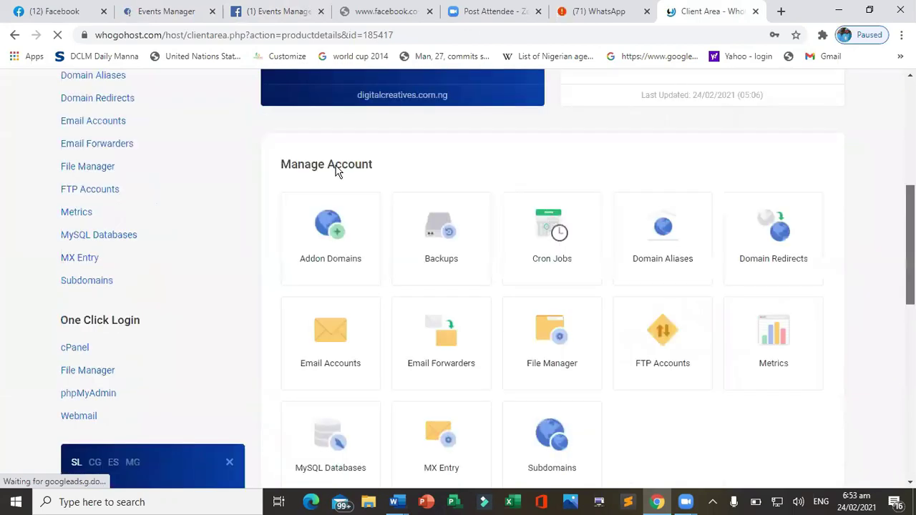
pyautogui.scroll(-5, 337, 169)
pyautogui.click(337, 215)
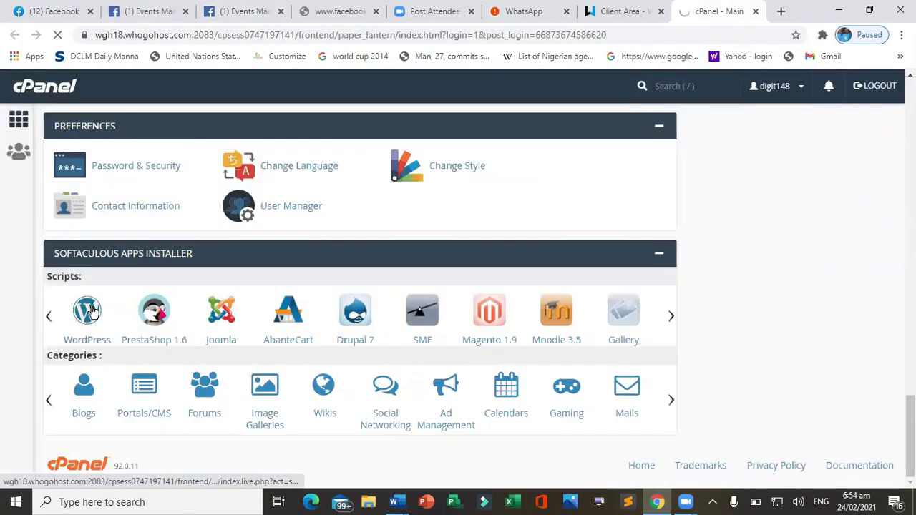
pyautogui.click(87, 310)
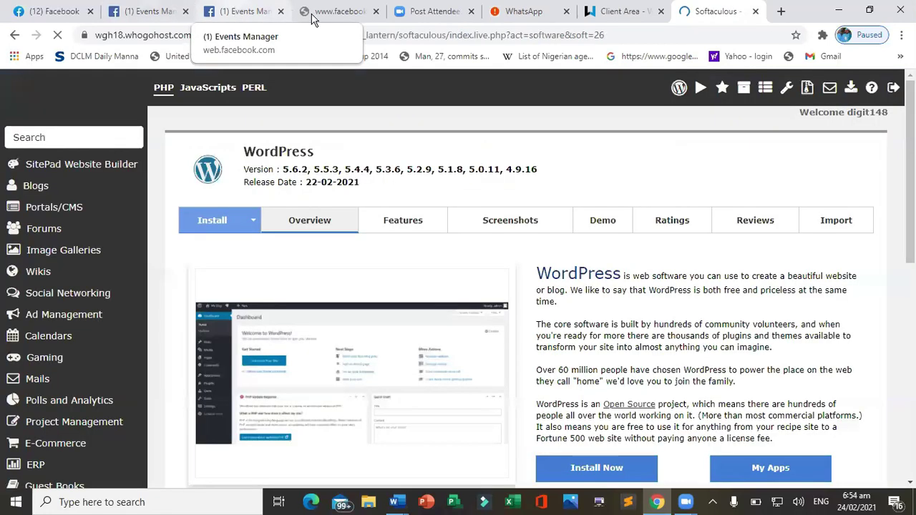
pyautogui.scroll(-4, 526, 286)
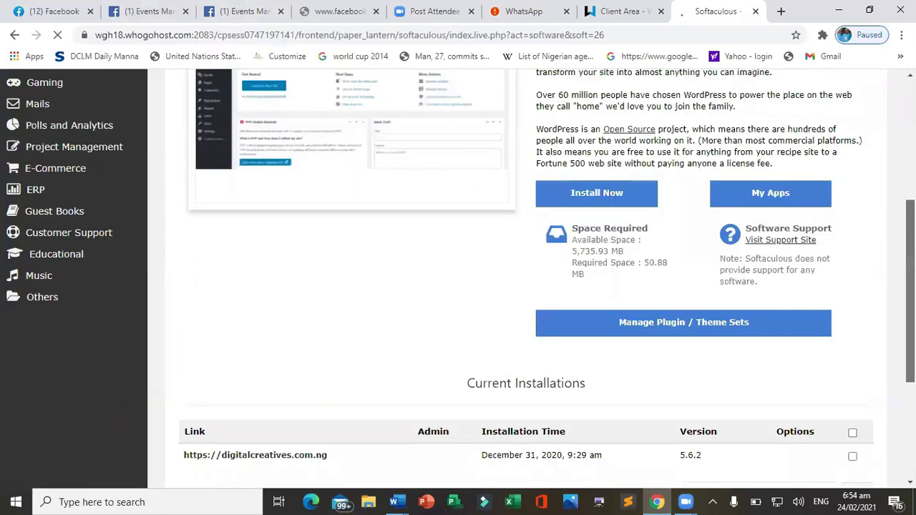
pyautogui.scroll(-3, 526, 286)
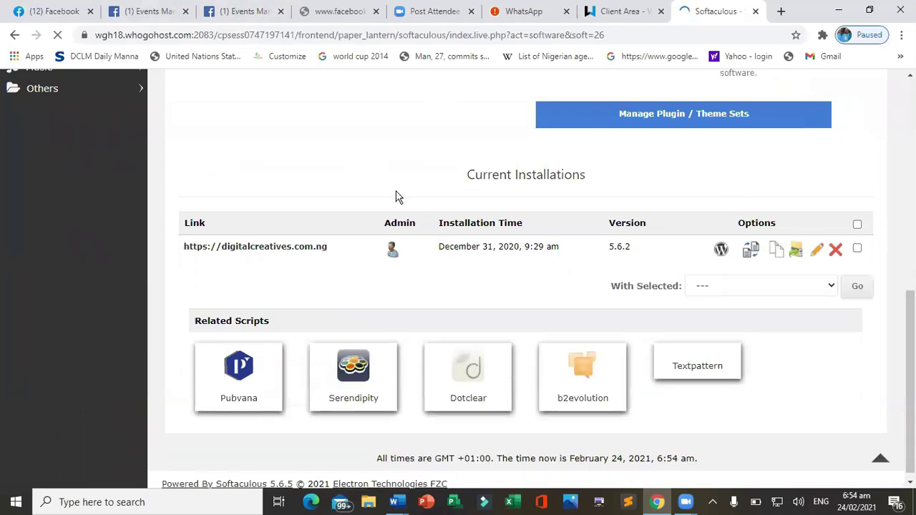
pyautogui.click(394, 247)
# In Events Manager, start connecting a new data source of type Web and proceed to the connection method selection.
pyautogui.hotkey('ctrl', '3')
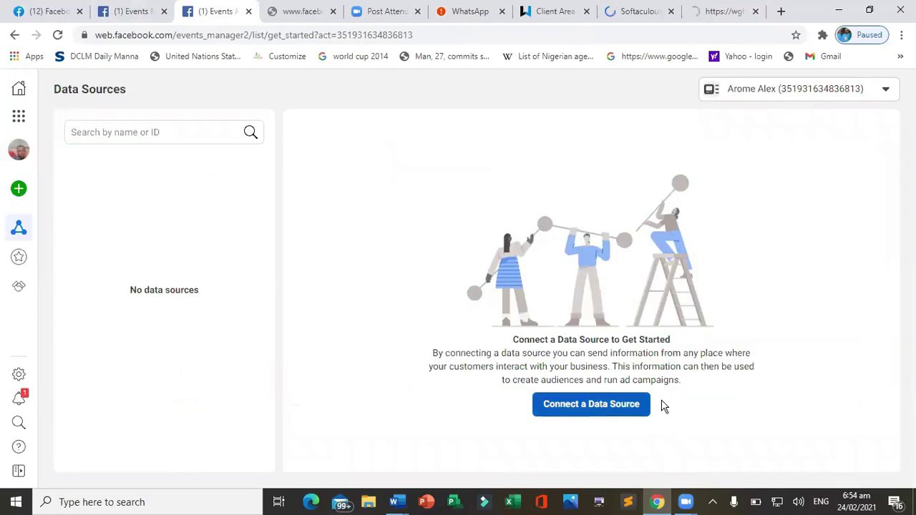
pyautogui.click(582, 409)
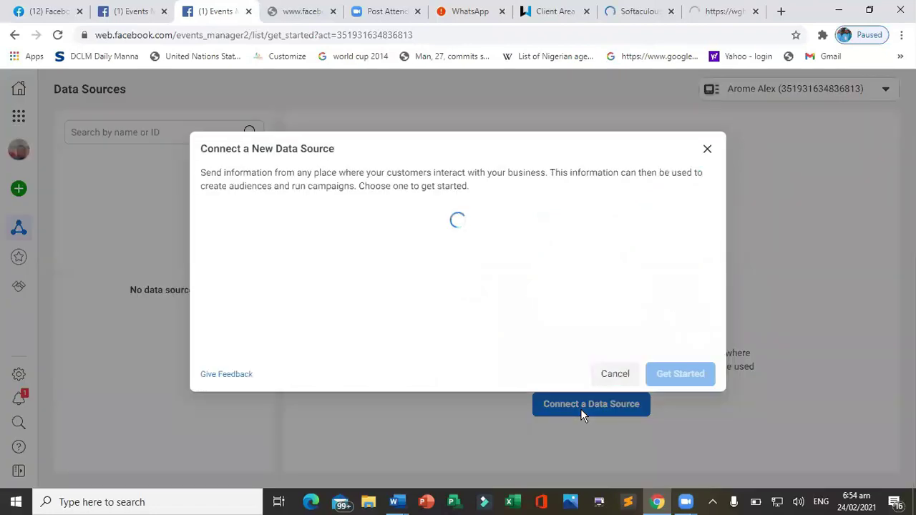
pyautogui.click(273, 257)
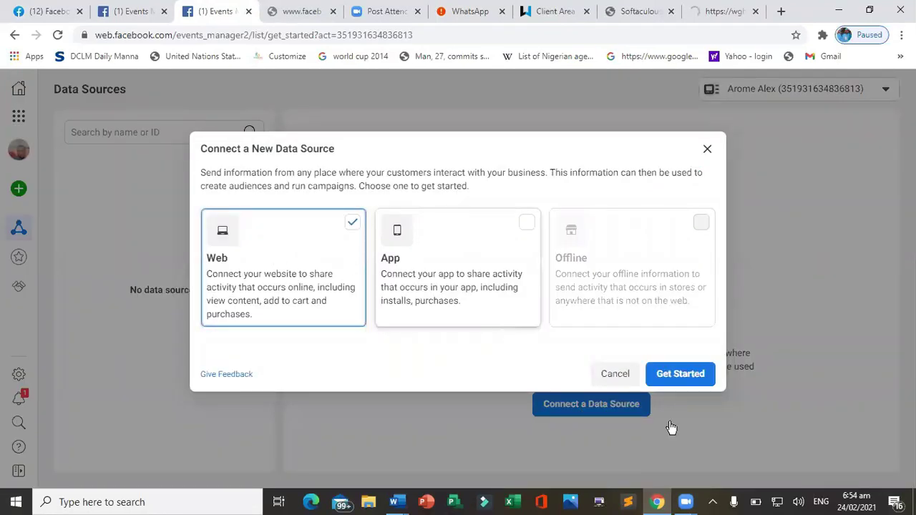
pyautogui.click(686, 504)
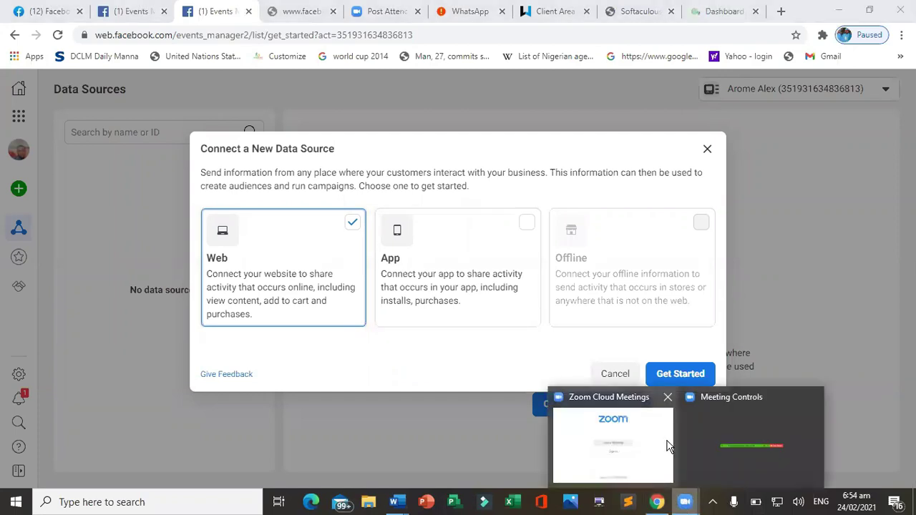
pyautogui.moveTo(704, 439)
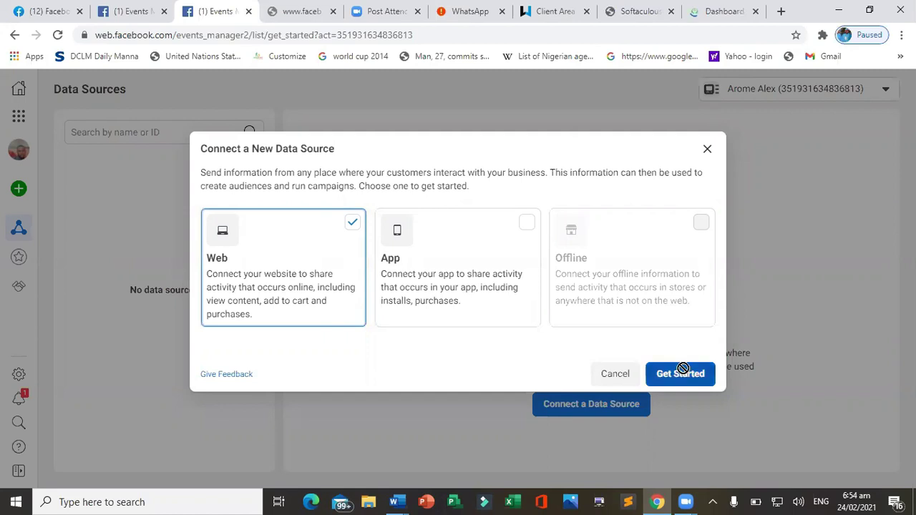
pyautogui.click(682, 371)
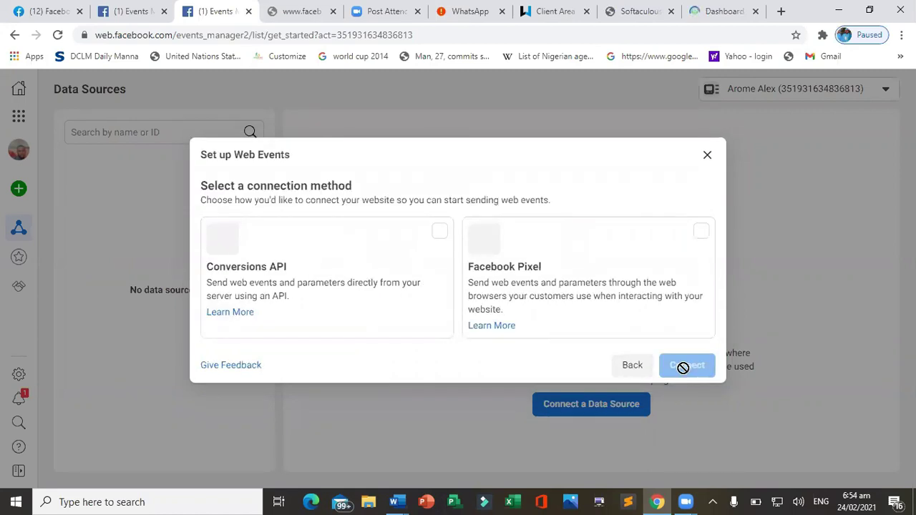
# Choose Facebook Pixel as the connection method, connect, and enter the owner's name as the pixel name.
pyautogui.click(696, 235)
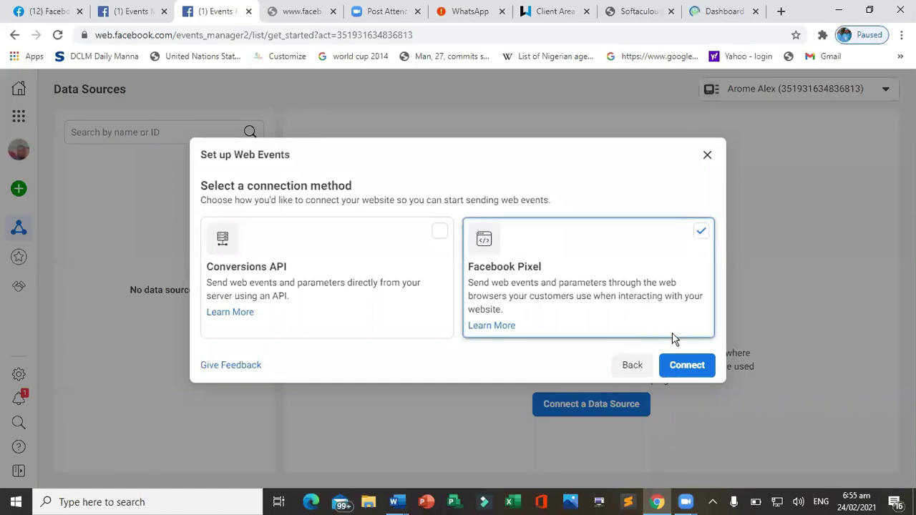
pyautogui.click(687, 365)
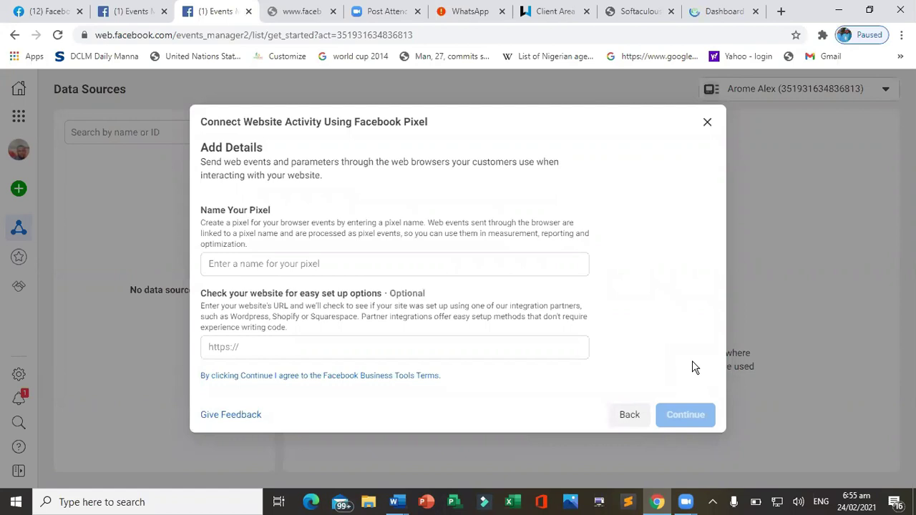
pyautogui.click(327, 264)
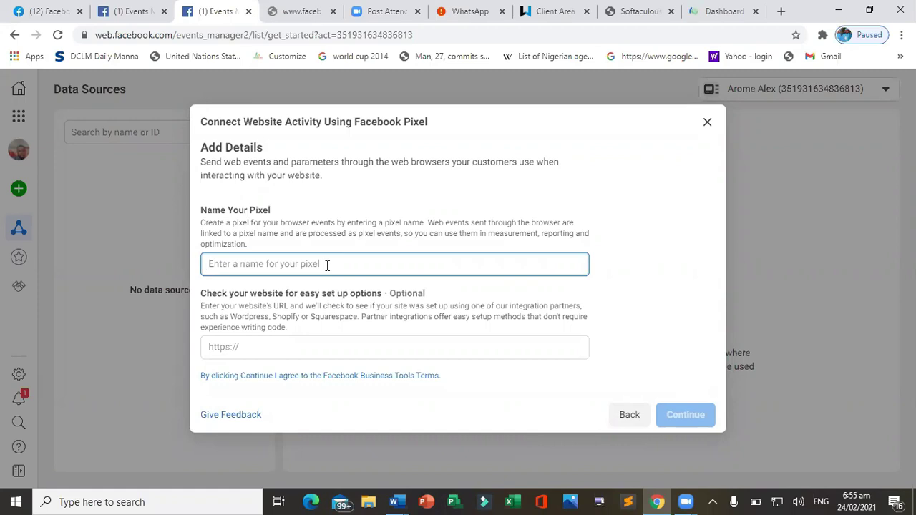
pyautogui.write('I')
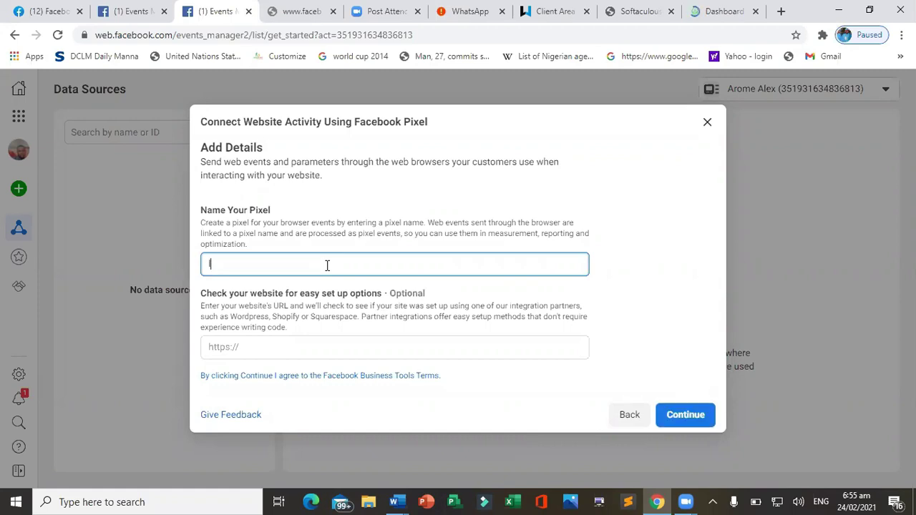
pyautogui.press('BackSpace')
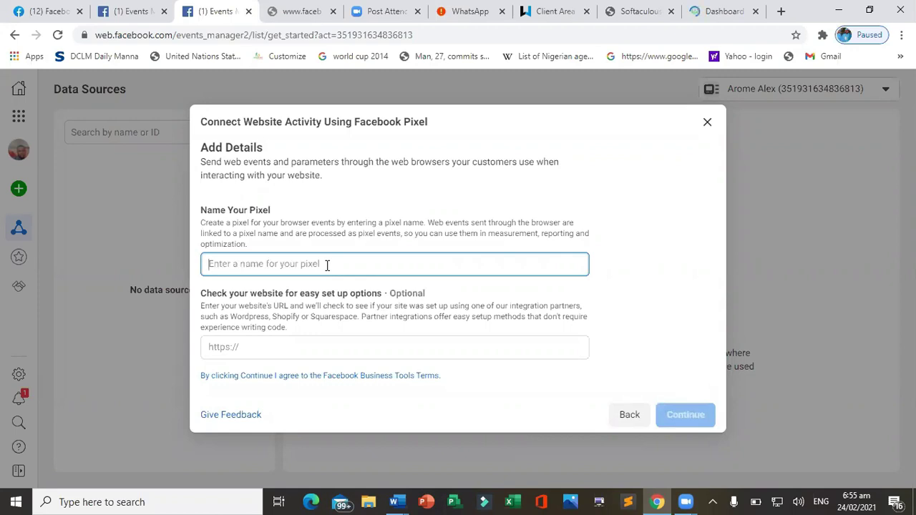
pyautogui.write('Ir4')
pyautogui.press('BackSpace')
pyautogui.press('BackSpace')
pyautogui.write('ex olow')
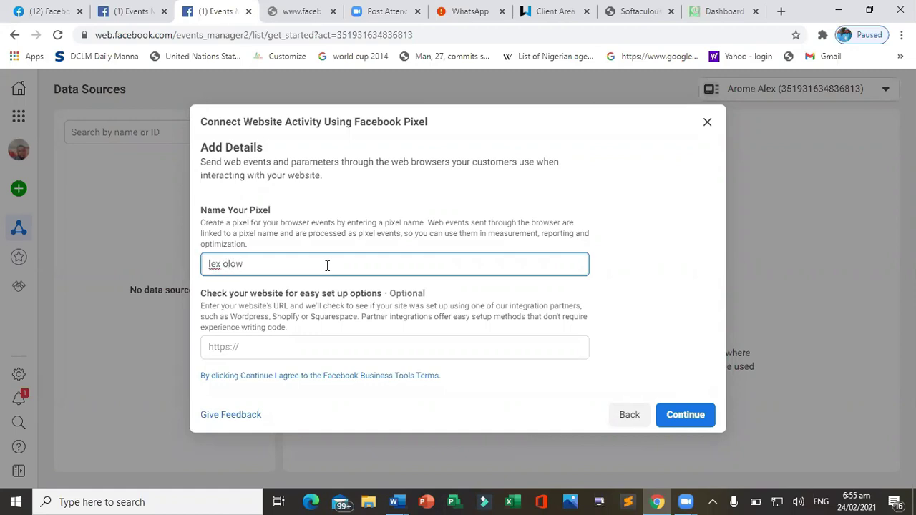
pyautogui.write('o')
pyautogui.click(742, 12)
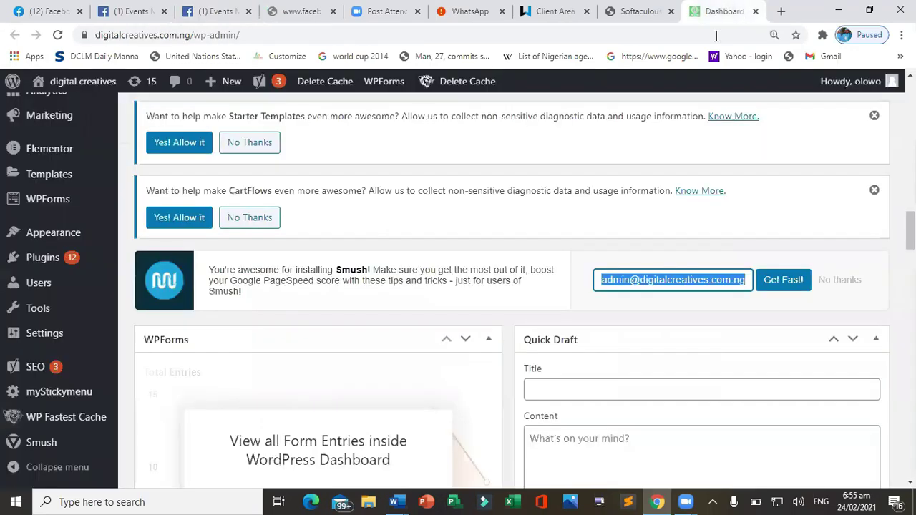
pyautogui.click(185, 35)
pyautogui.doubleClick(214, 36)
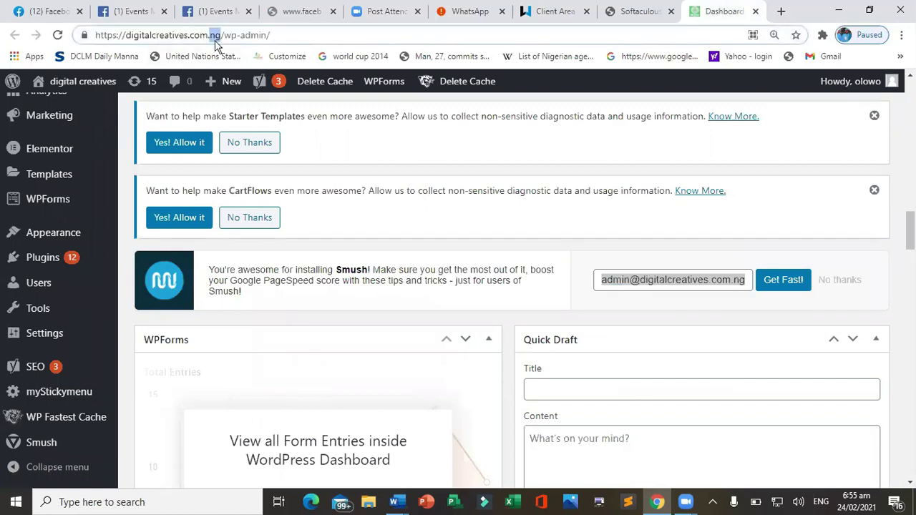
pyautogui.click(216, 34)
pyautogui.moveTo(220, 34); pyautogui.dragTo(95, 34)
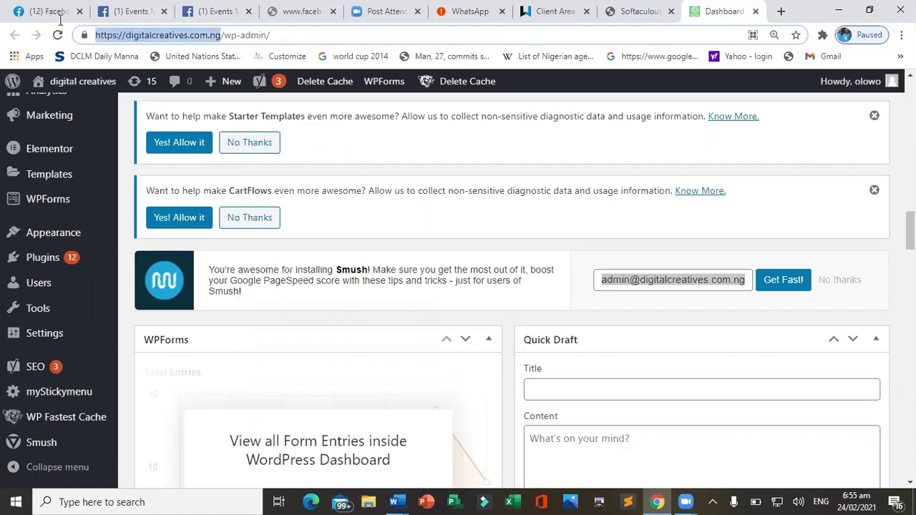
pyautogui.rightClick(126, 36)
pyautogui.click(165, 108)
pyautogui.click(635, 11)
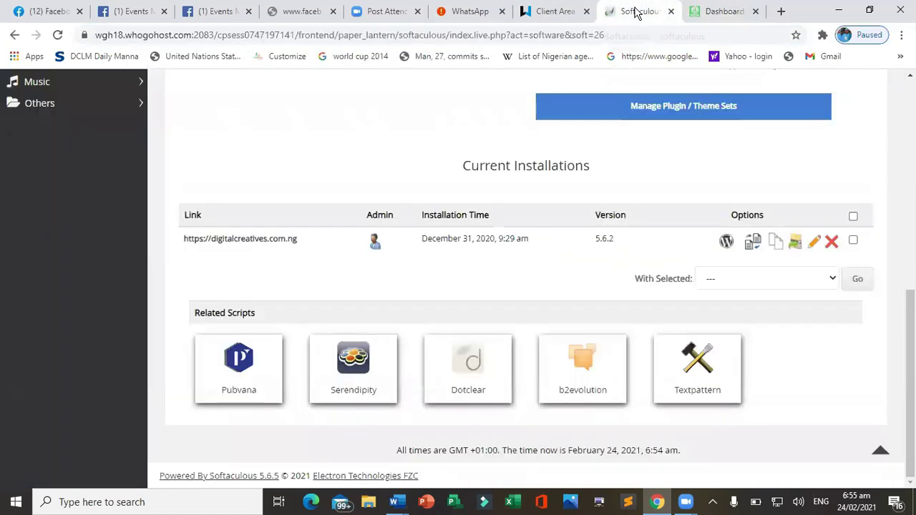
pyautogui.click(185, 13)
pyautogui.click(269, 349)
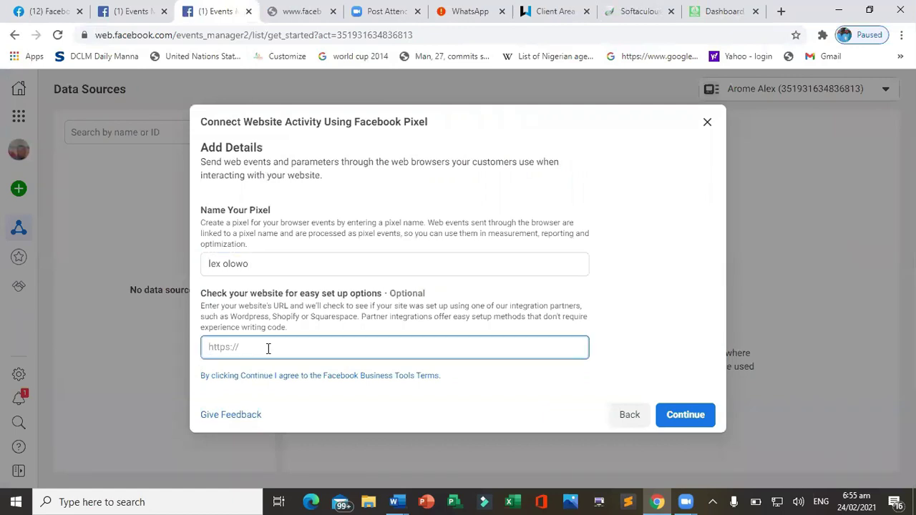
pyautogui.hotkey('ctrl', 'v')
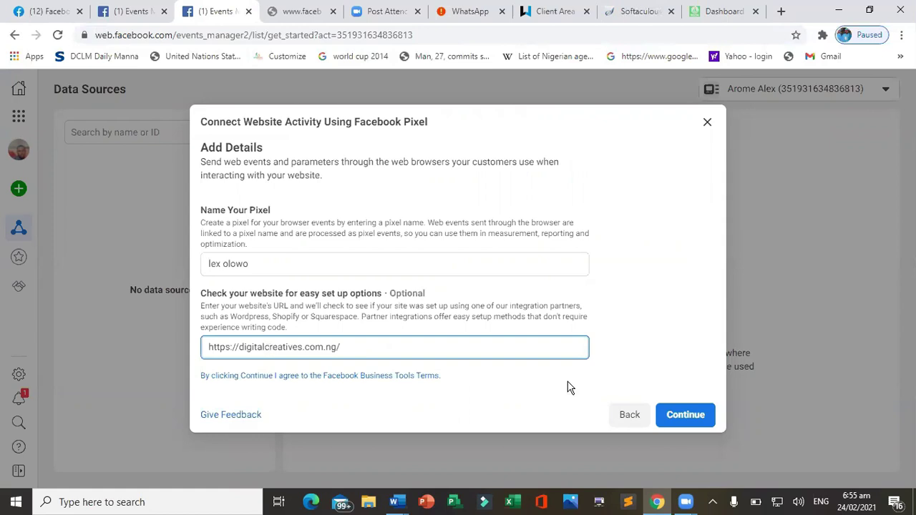
pyautogui.click(675, 414)
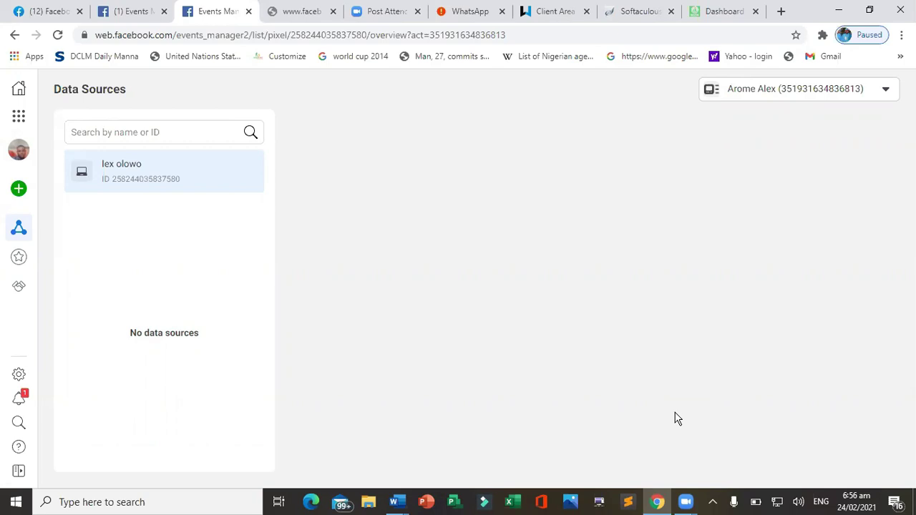
pyautogui.moveTo(112, 188)
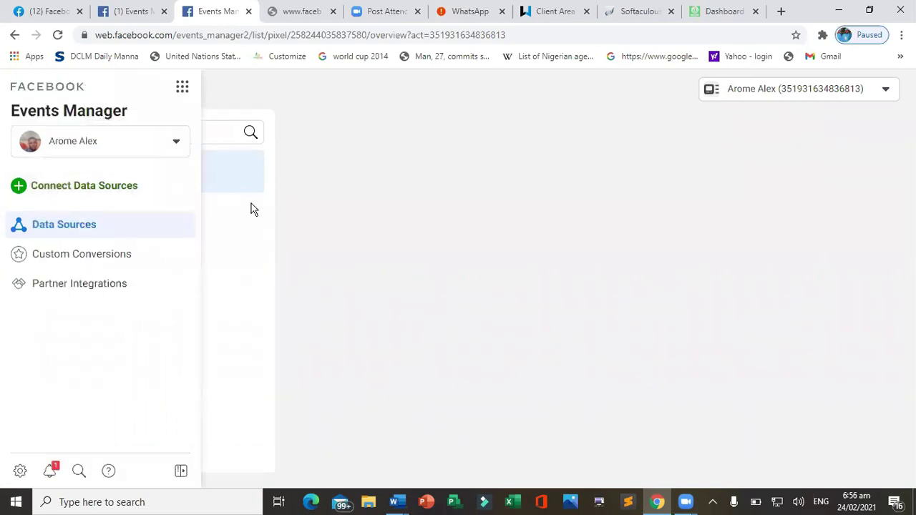
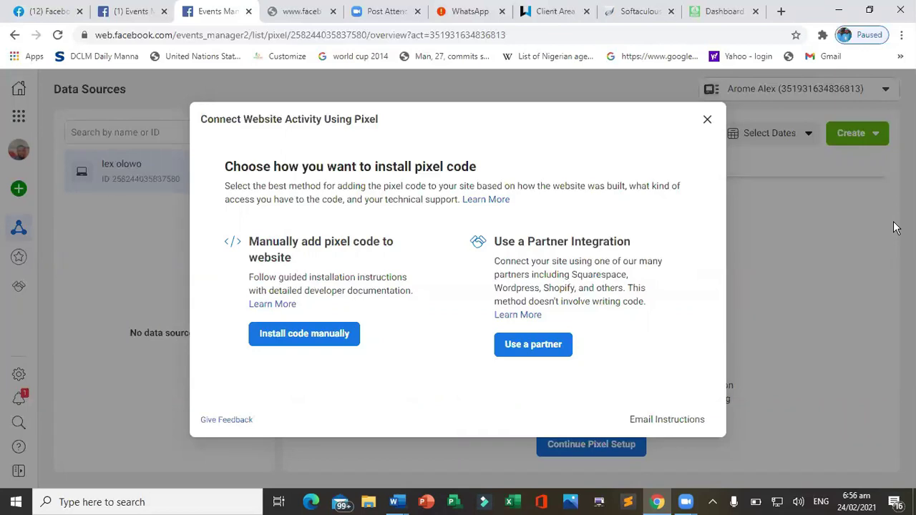
pyautogui.click(135, 13)
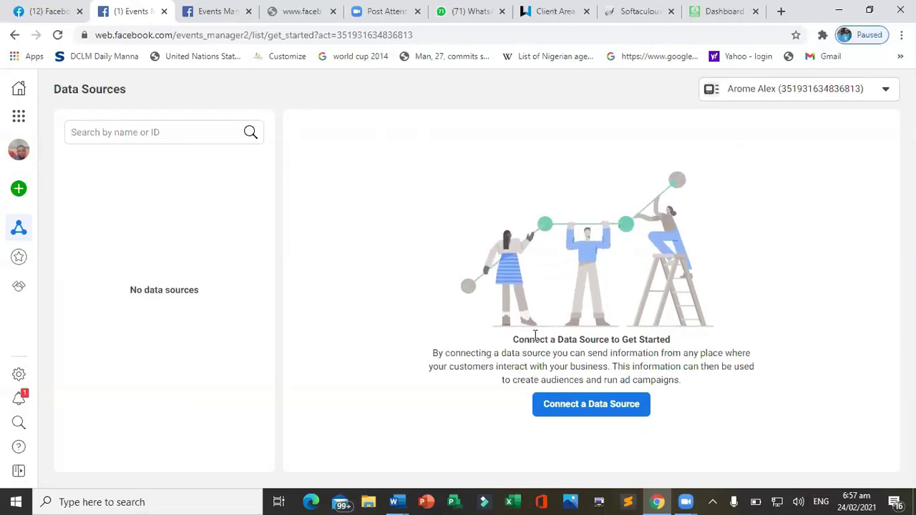
pyautogui.hotkey('ctrl', 'Tab')
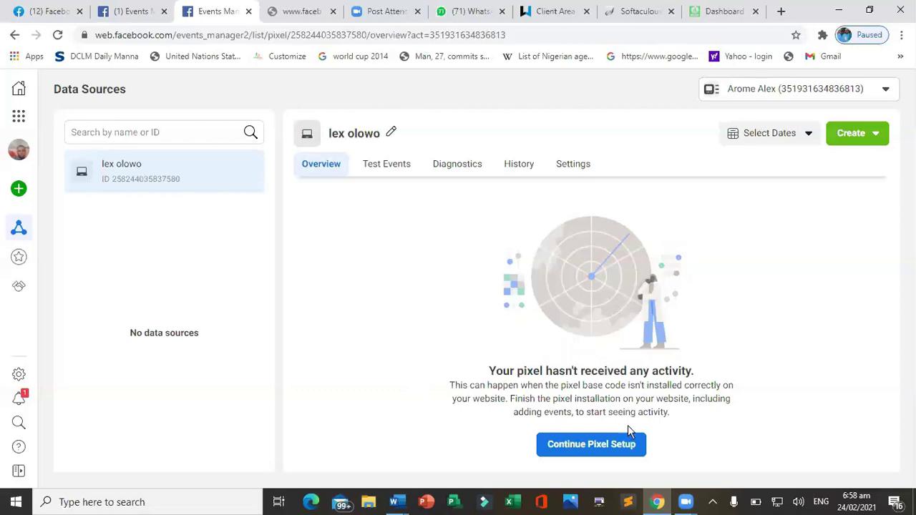
# Continue the pixel setup with a partner integration, look through the partners down to WordPress, and close the list.
pyautogui.click(610, 447)
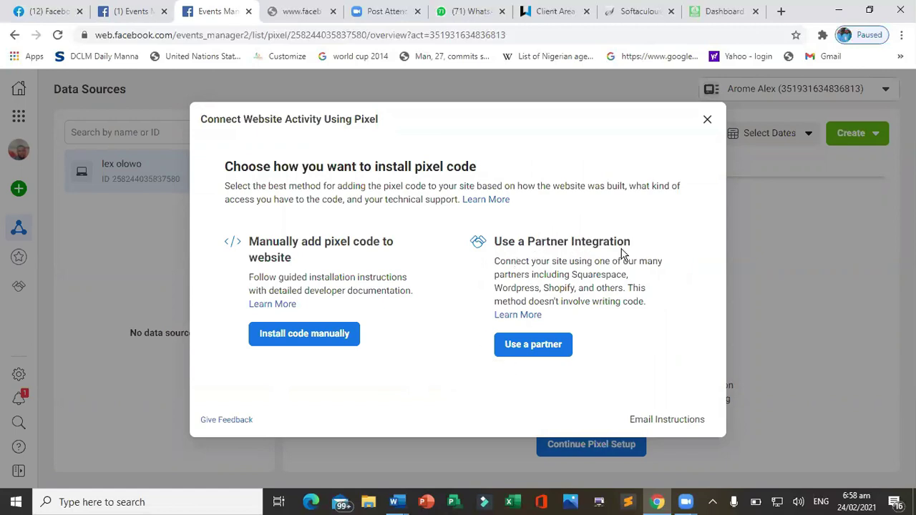
pyautogui.click(560, 346)
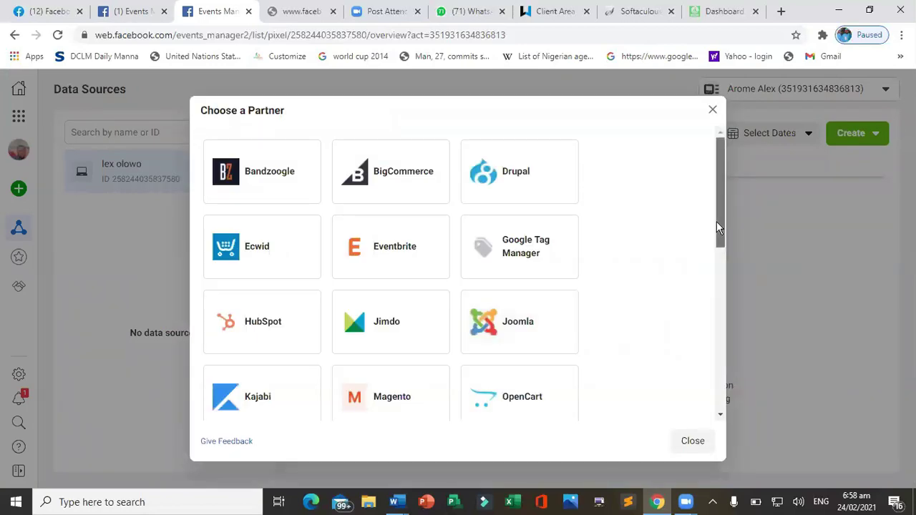
pyautogui.scroll(-3, 716, 222)
pyautogui.scroll(3, 710, 129)
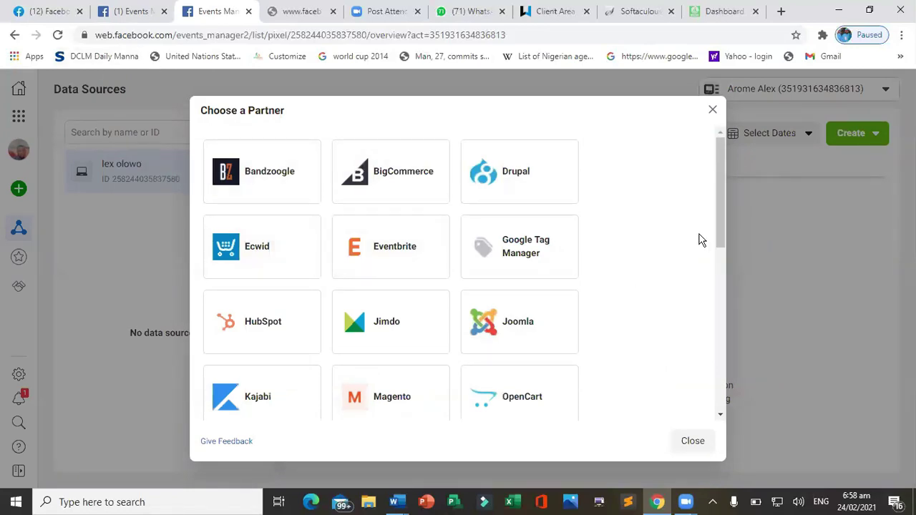
pyautogui.moveTo(725, 237); pyautogui.dragTo(740, 423)
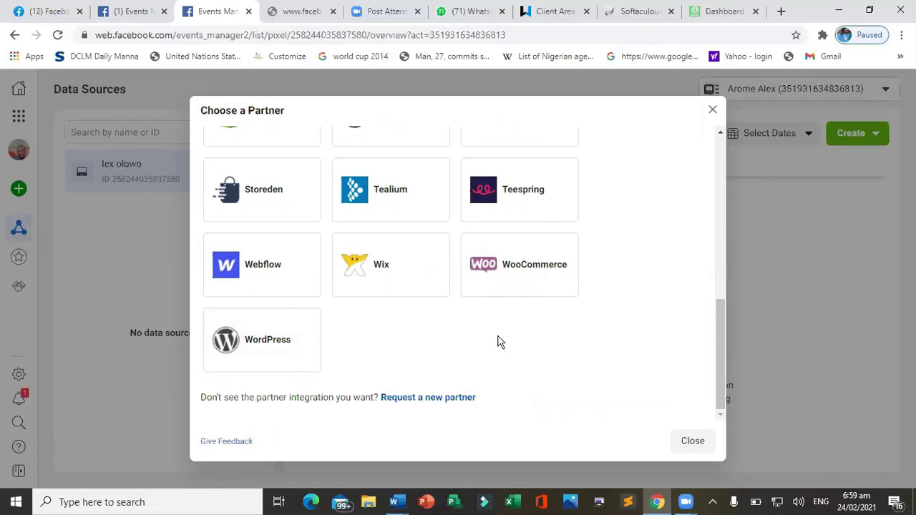
pyautogui.click(693, 441)
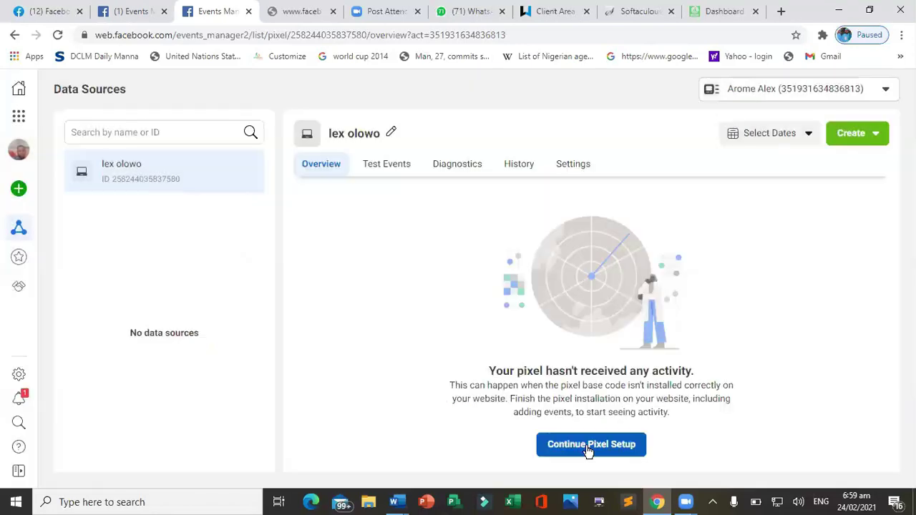
# Continue the pixel setup with manual code installation, copy the base code, and proceed to Automatic Advanced Matching.
pyautogui.click(586, 445)
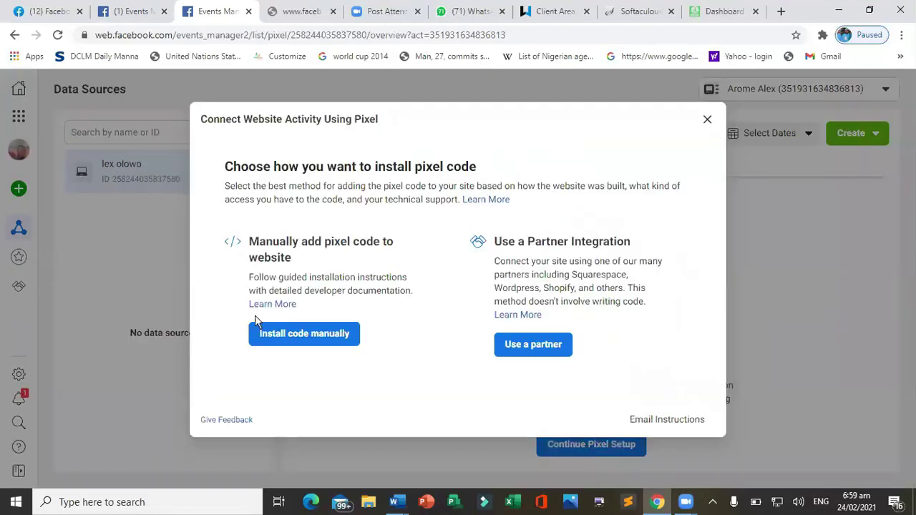
pyautogui.click(297, 344)
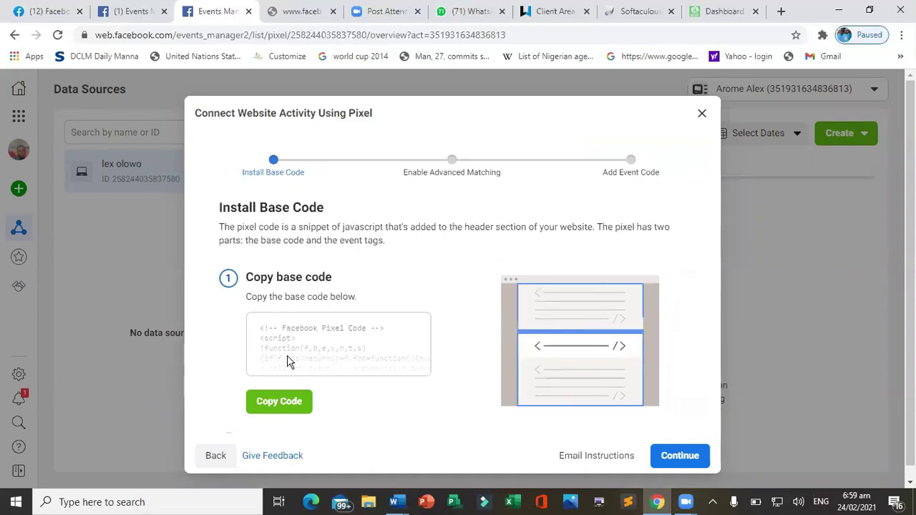
pyautogui.click(288, 403)
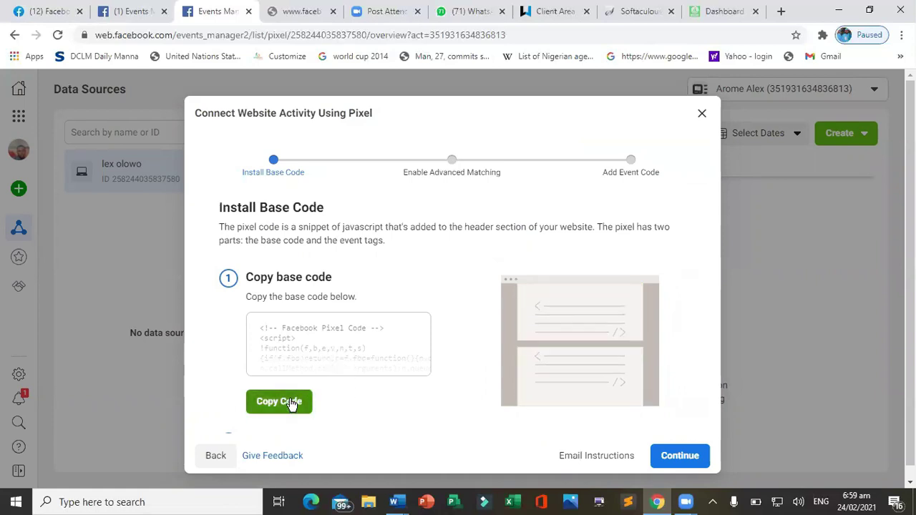
pyautogui.click(676, 456)
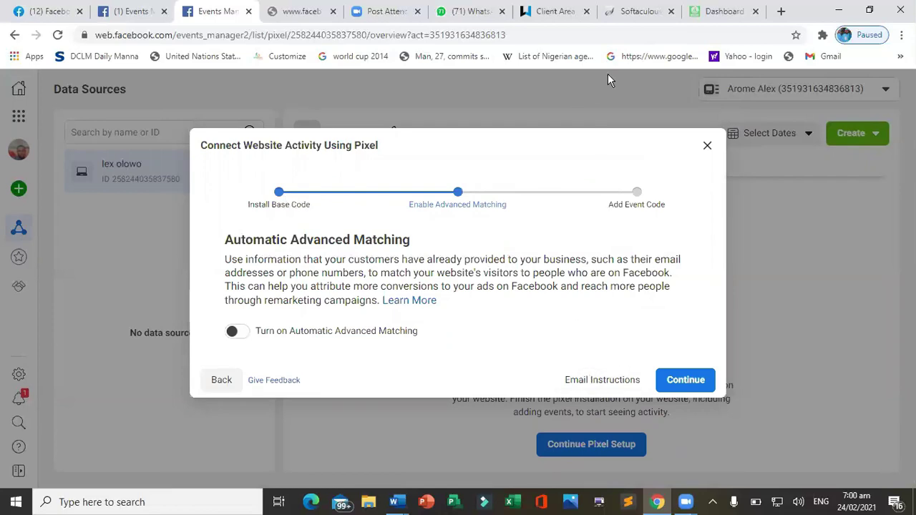
# Paste the copied pixel base code into the Google search box of a new browser tab and delete part of its end.
pyautogui.click(718, 12)
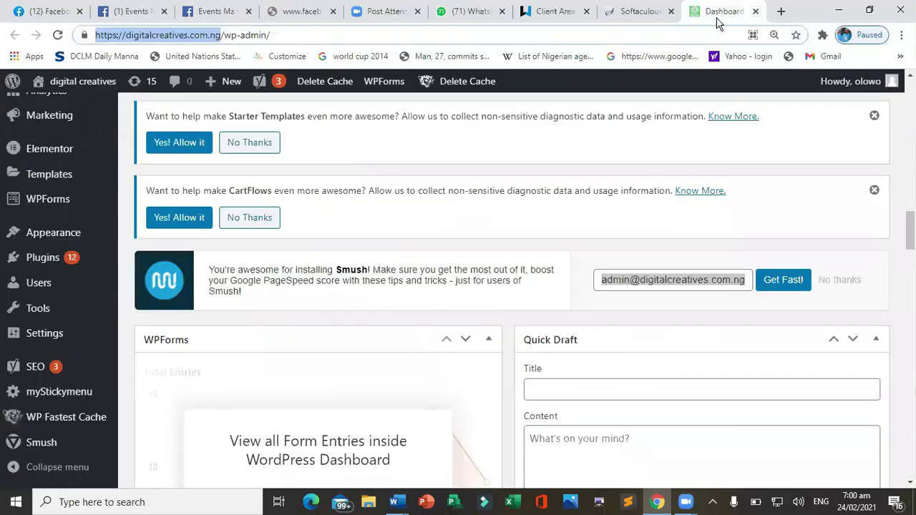
pyautogui.click(781, 10)
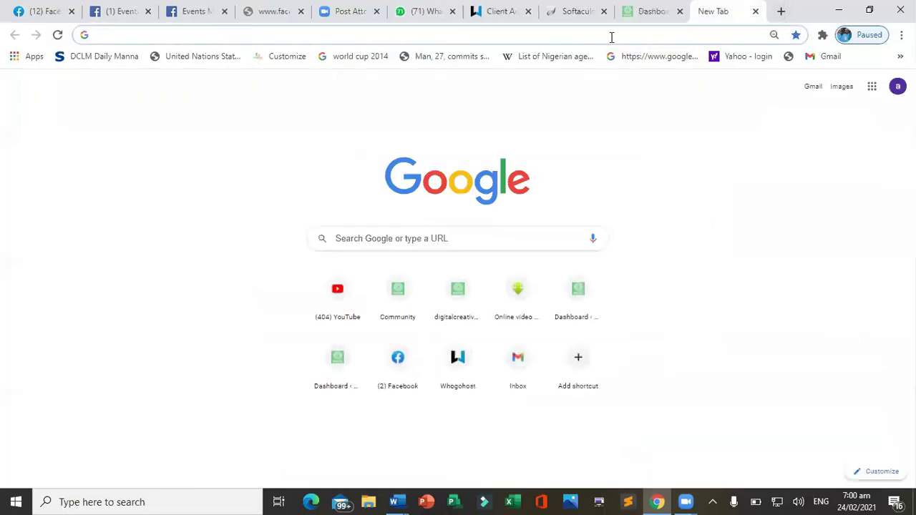
pyautogui.click(361, 238)
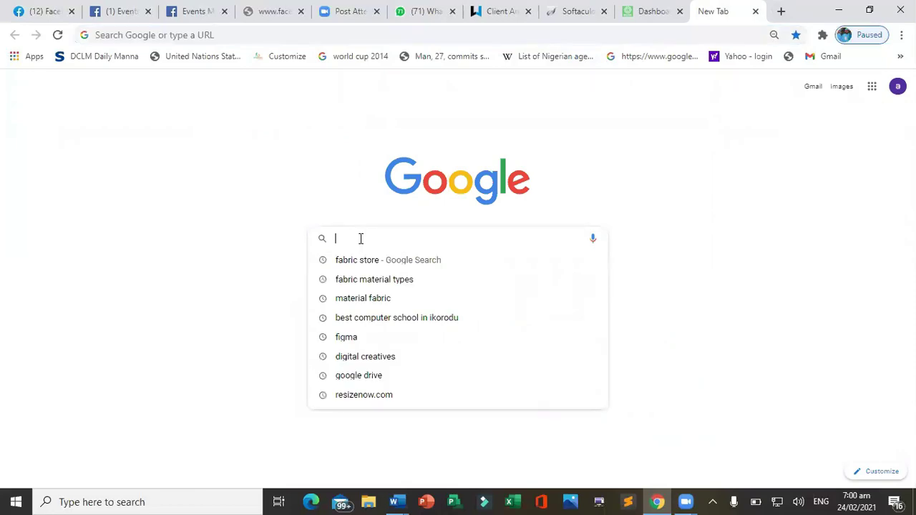
pyautogui.hotkey('ctrl', 'v')
pyautogui.press('BackSpace')
pyautogui.press('BackSpace')
pyautogui.press('BackSpace')
pyautogui.press('BackSpace')
pyautogui.press('BackSpace')
pyautogui.press('BackSpace')
pyautogui.press('BackSpace')
pyautogui.press('BackSpace')
pyautogui.press('BackSpace')
pyautogui.press('BackSpace')
pyautogui.press('BackSpace')
pyautogui.press('BackSpace')
pyautogui.press('BackSpace')
pyautogui.press('BackSpace')
pyautogui.press('BackSpace')
pyautogui.press('BackSpace')
pyautogui.press('BackSpace')
pyautogui.press('BackSpace')
pyautogui.press('BackSpace')
pyautogui.press('BackSpace')
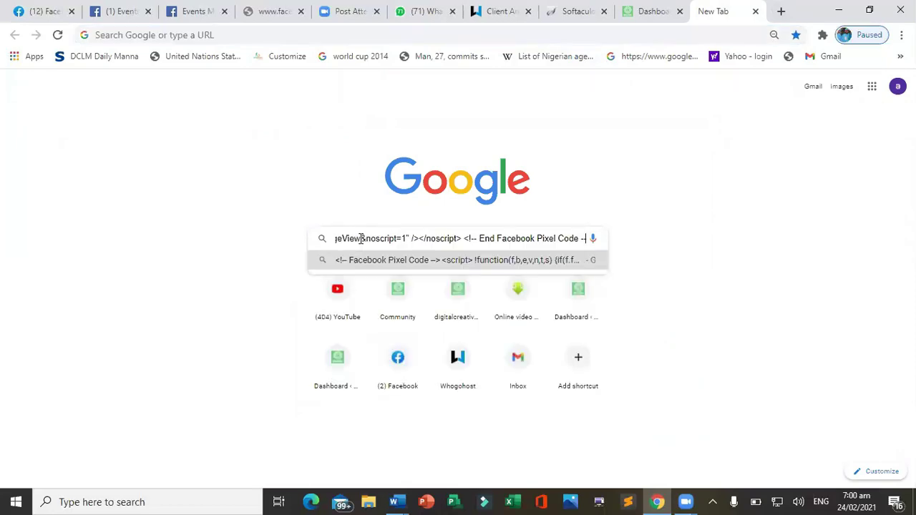
pyautogui.press('BackSpace')
pyautogui.press('BackSpace')
pyautogui.press('BackSpace')
pyautogui.press('BackSpace')
pyautogui.press('BackSpace')
pyautogui.press('BackSpace')
pyautogui.press('BackSpace')
pyautogui.press('BackSpace')
pyautogui.press('BackSpace')
pyautogui.press('BackSpace')
pyautogui.press('BackSpace')
pyautogui.press('BackSpace')
pyautogui.press('BackSpace')
pyautogui.press('BackSpace')
pyautogui.press('BackSpace')
pyautogui.press('BackSpace')
pyautogui.press('BackSpace')
pyautogui.press('BackSpace')
pyautogui.press('BackSpace')
pyautogui.press('BackSpace')
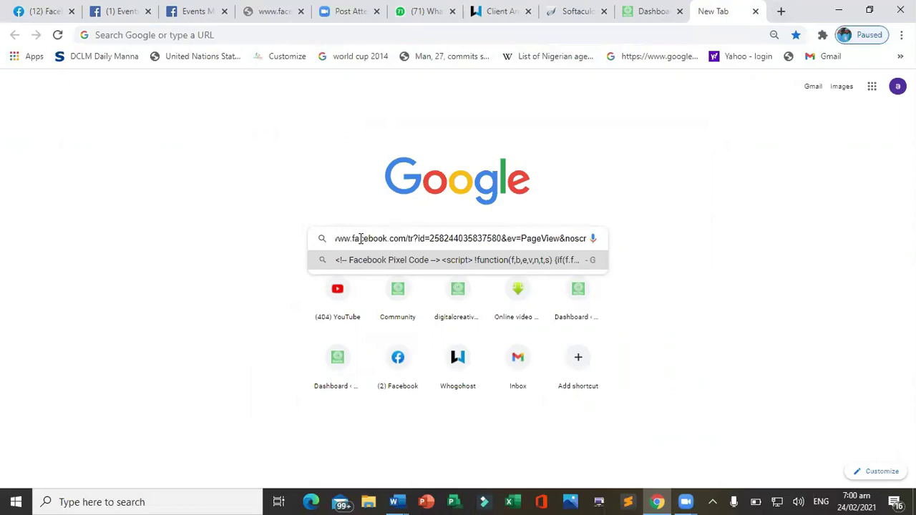
# Switch to the digitalcreatives.com.ng WordPress dashboard and open the Theme Editor.
pyautogui.click(656, 13)
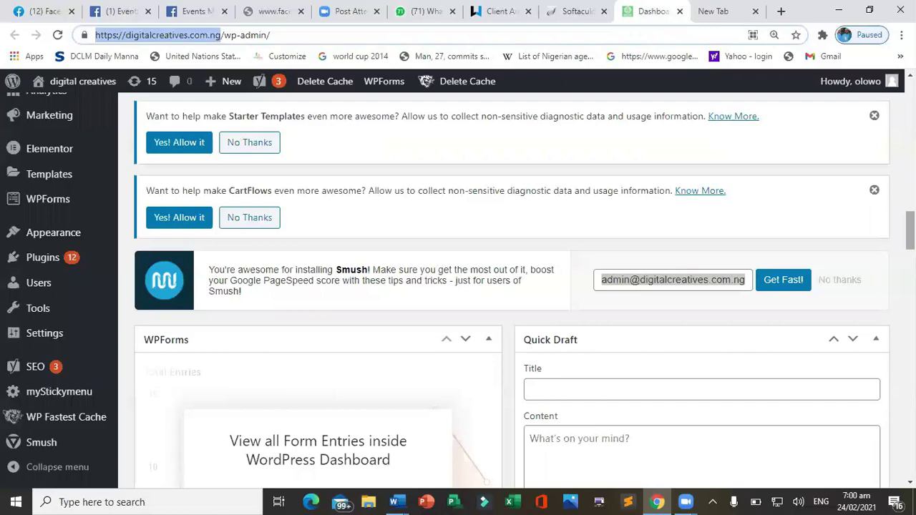
pyautogui.scroll(5, 895, 266)
pyautogui.scroll(-15, 895, 265)
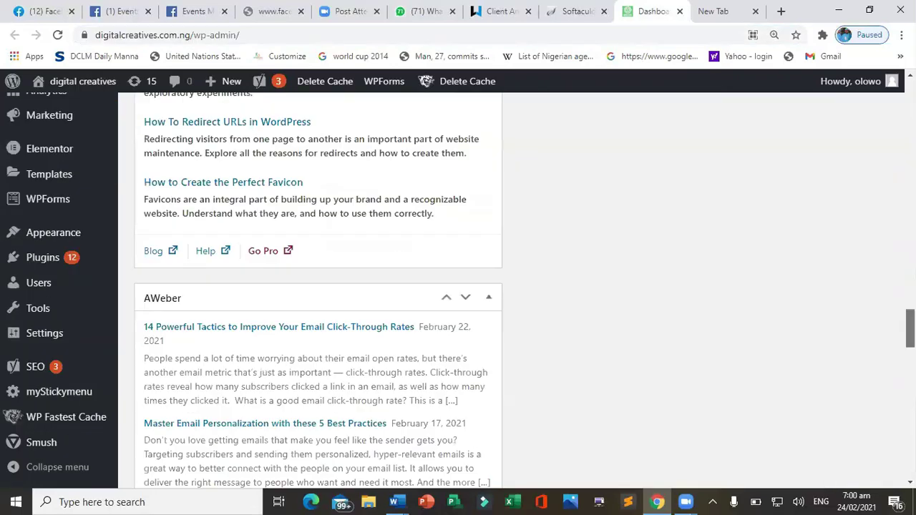
pyautogui.scroll(10, 868, 148)
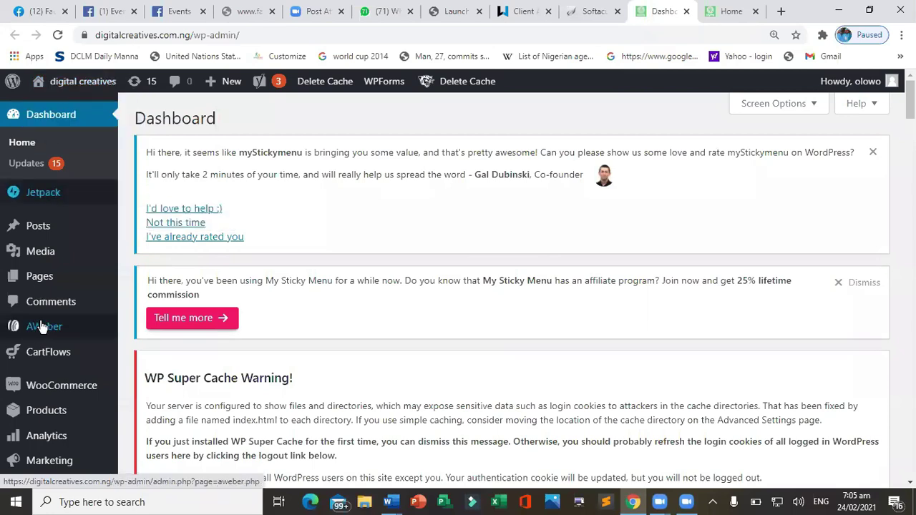
pyautogui.scroll(-5, 359, 193)
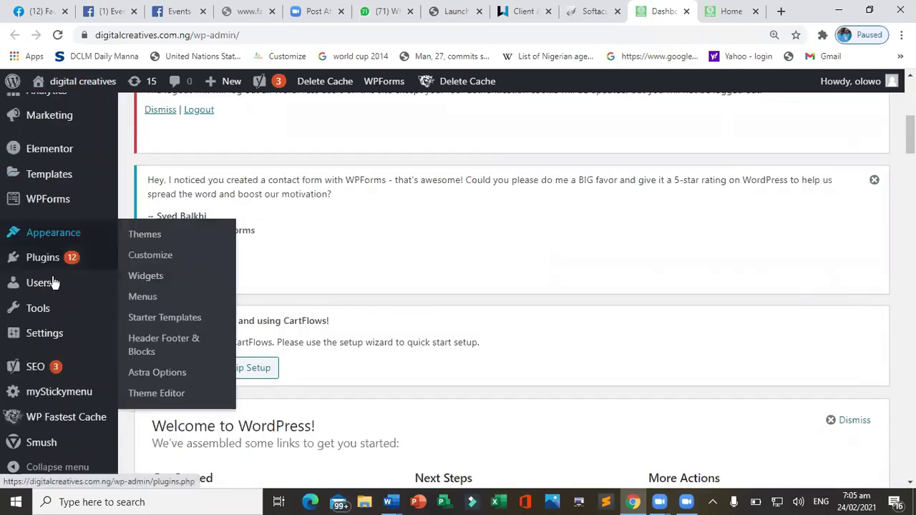
pyautogui.moveTo(50, 332)
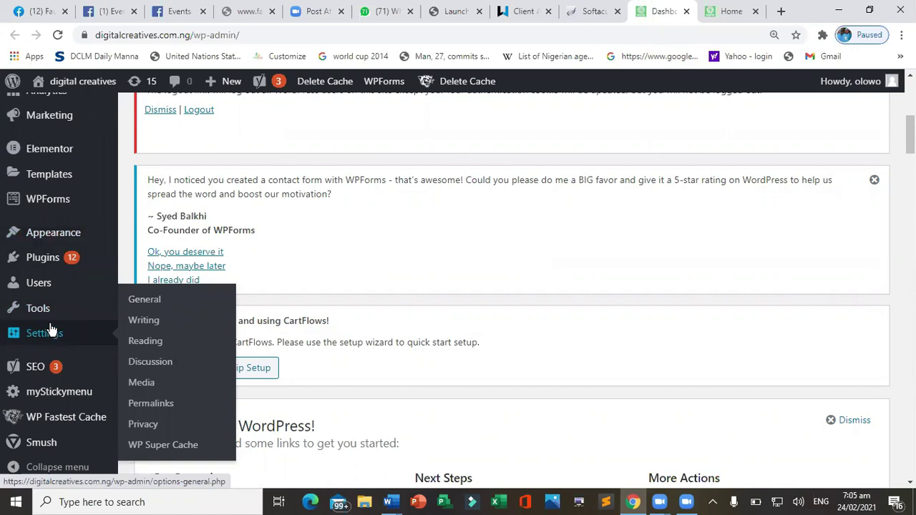
pyautogui.moveTo(46, 238)
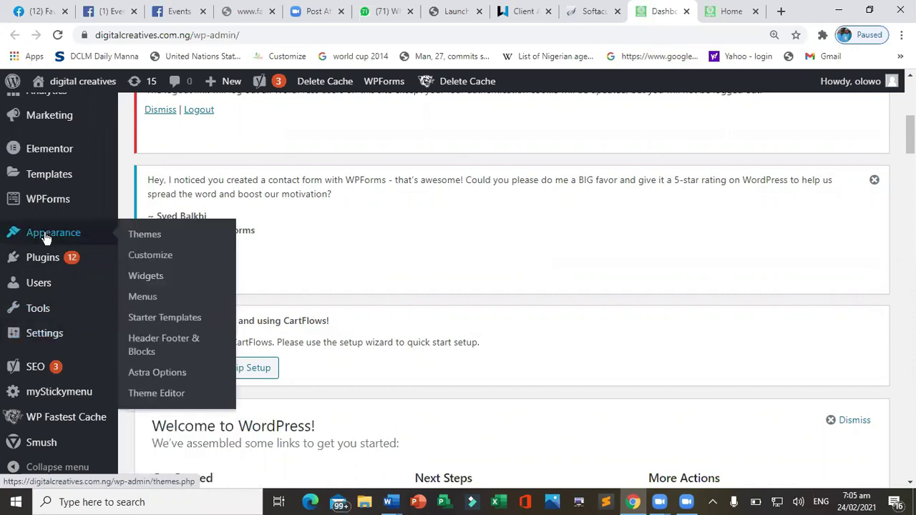
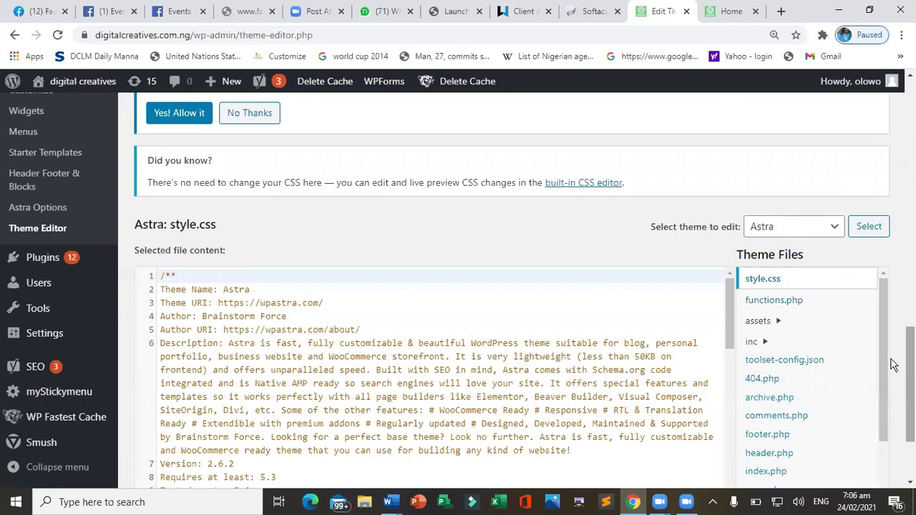
# Open the Astra theme's header.php file for editing.
pyautogui.moveTo(885, 365); pyautogui.dragTo(879, 438)
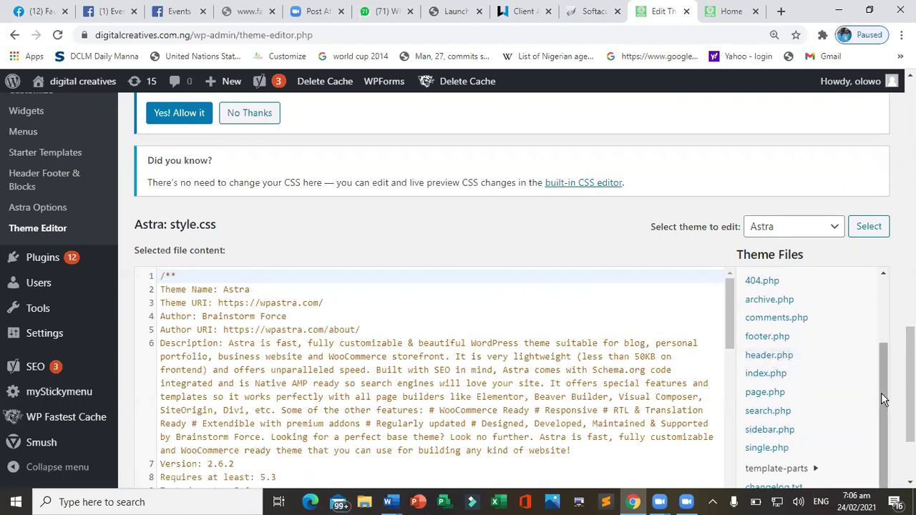
pyautogui.scroll(-3, 882, 353)
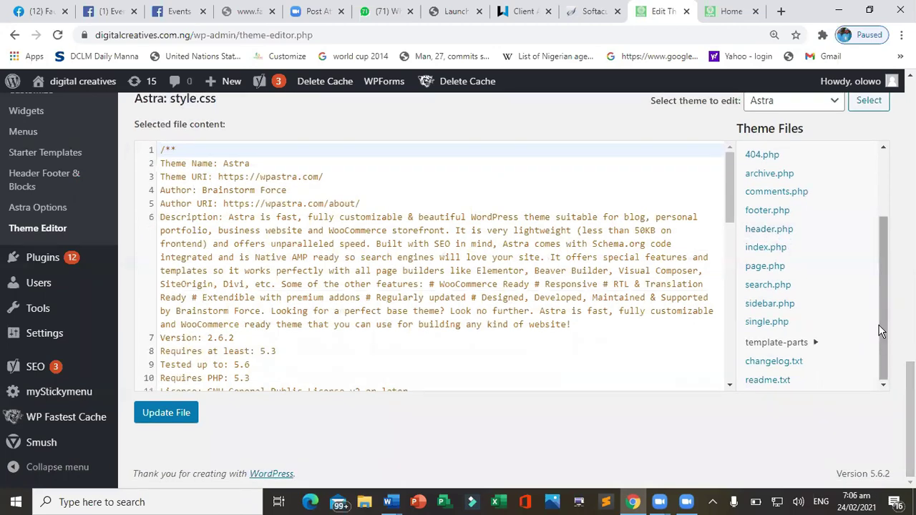
pyautogui.moveTo(881, 298); pyautogui.dragTo(880, 345)
pyautogui.click(786, 229)
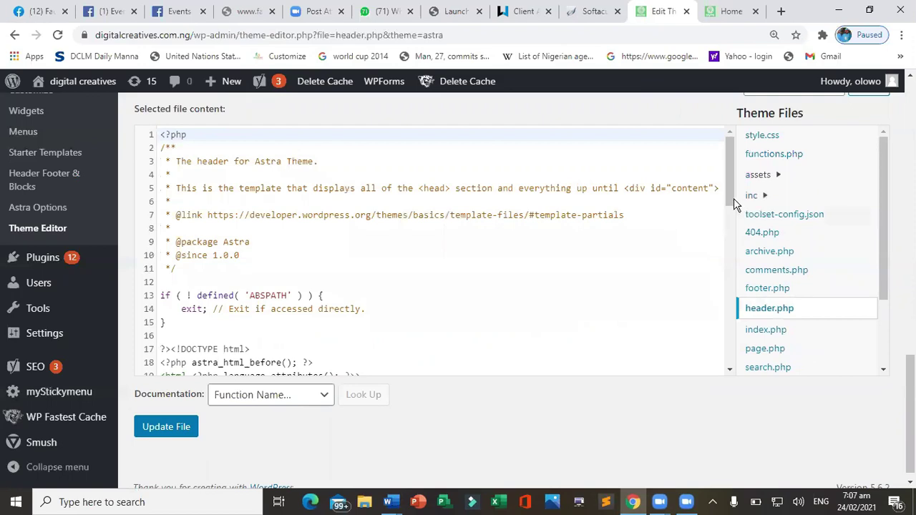
# Paste the Facebook Pixel base code on the empty last line of header.php, line 60, and update the file.
pyautogui.moveTo(732, 200); pyautogui.dragTo(734, 405)
pyautogui.scroll(8, 712, 193)
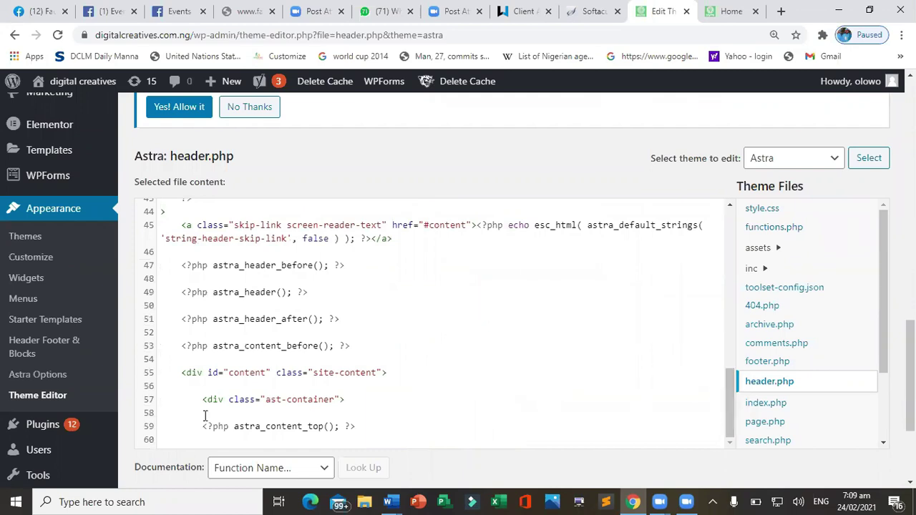
pyautogui.click(174, 441)
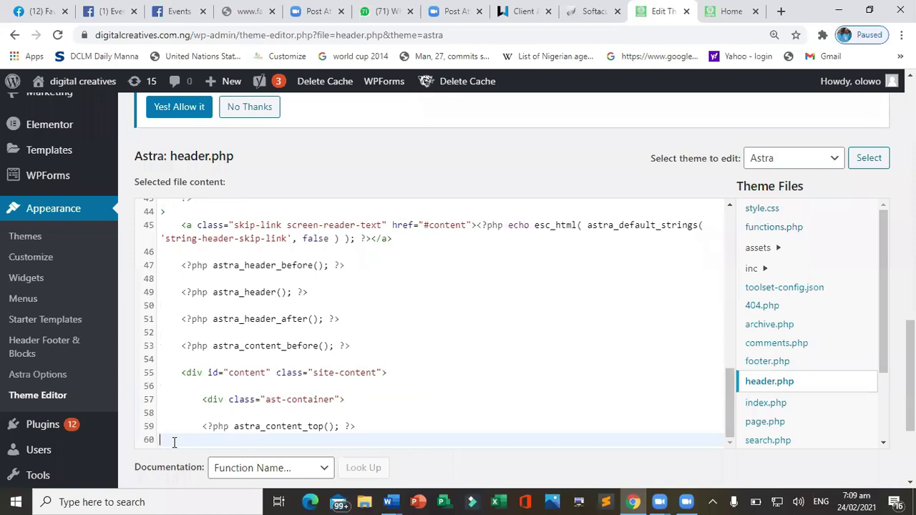
pyautogui.hotkey('ctrl', 'v')
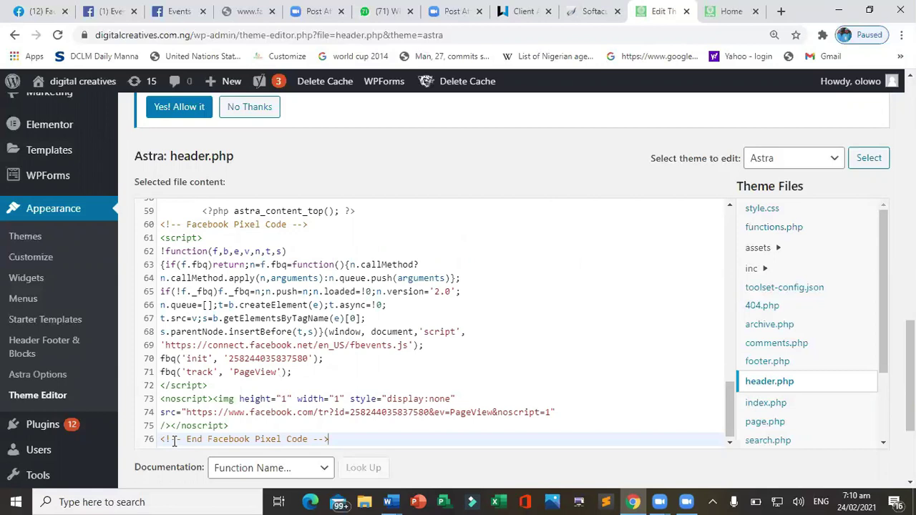
pyautogui.scroll(-1, 911, 376)
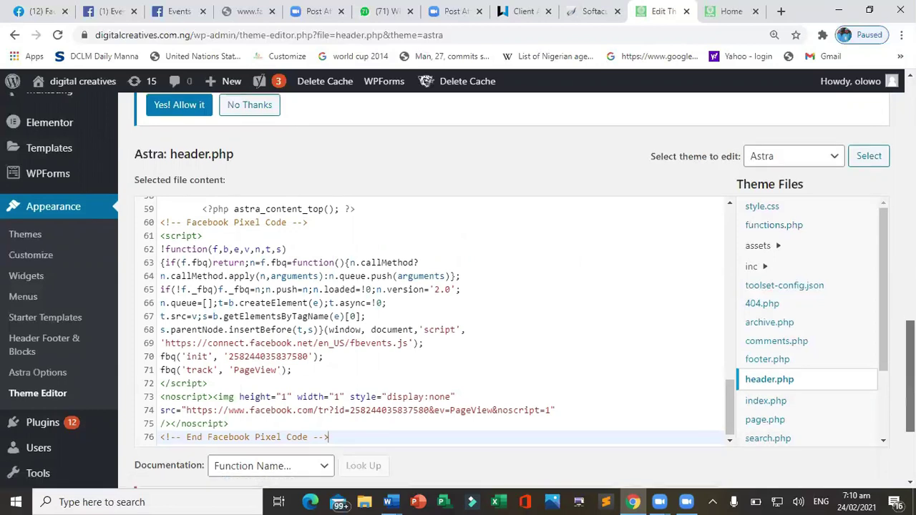
pyautogui.scroll(-3, 894, 397)
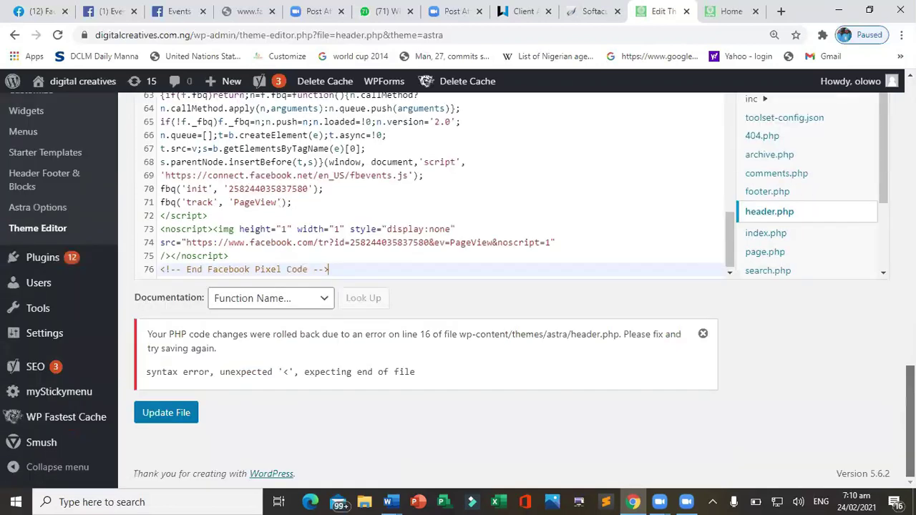
pyautogui.click(175, 411)
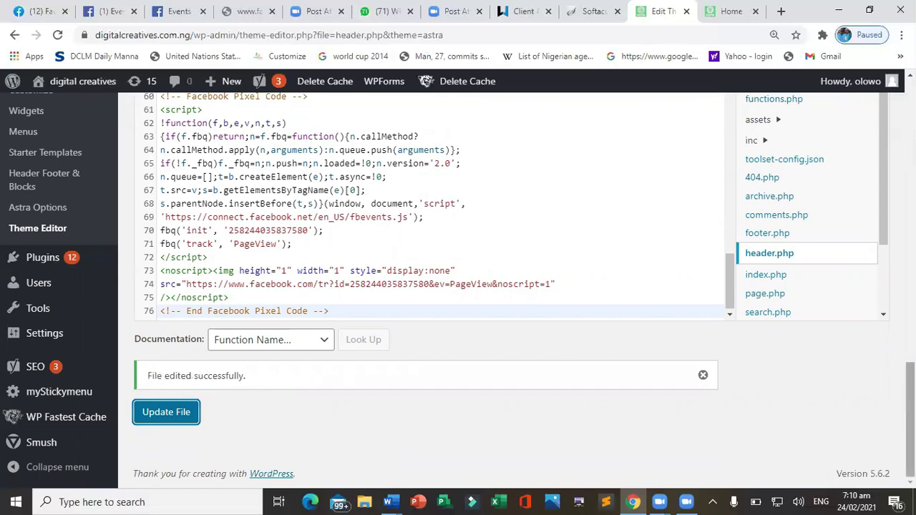
pyautogui.moveTo(910, 401)
pyautogui.mouseDown()
pyautogui.moveTo(874, 287)
pyautogui.moveTo(863, 185)
pyautogui.moveTo(873, 380)
pyautogui.moveTo(876, 367)
pyautogui.moveTo(838, 308)
pyautogui.moveTo(885, 388)
pyautogui.moveTo(887, 446)
pyautogui.moveTo(902, 432)
pyautogui.moveTo(812, 239)
pyautogui.moveTo(885, 368)
pyautogui.moveTo(861, 303)
pyautogui.moveTo(895, 380)
pyautogui.moveTo(895, 430)
pyautogui.moveTo(895, 401)
pyautogui.mouseUp()
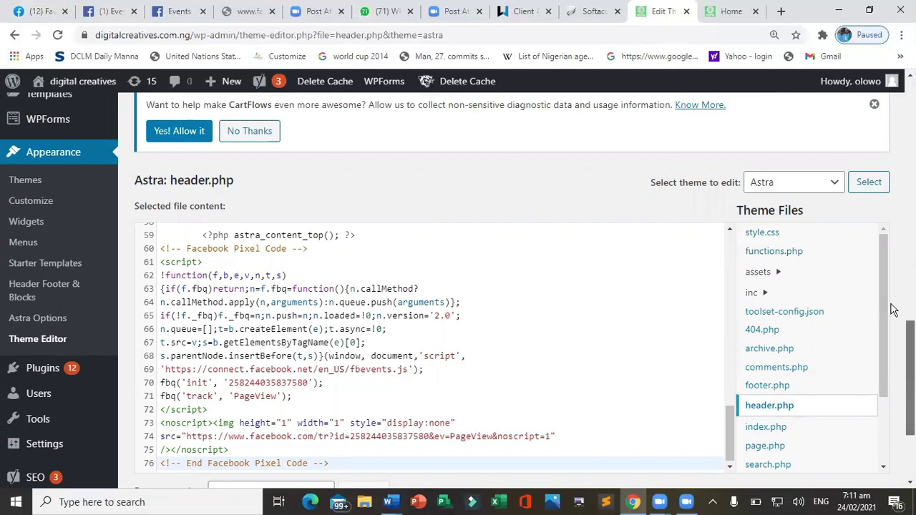
pyautogui.scroll(10, 888, 300)
pyautogui.scroll(3, 841, 183)
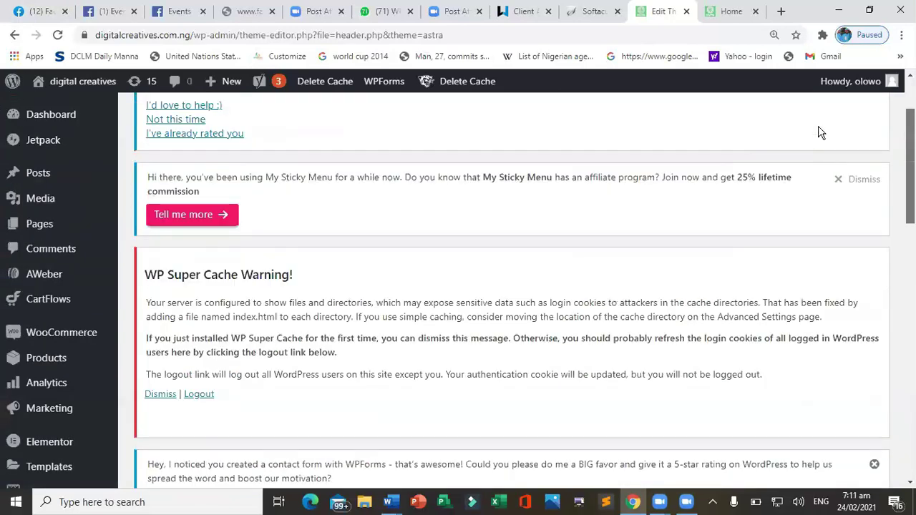
pyautogui.scroll(-10, 830, 164)
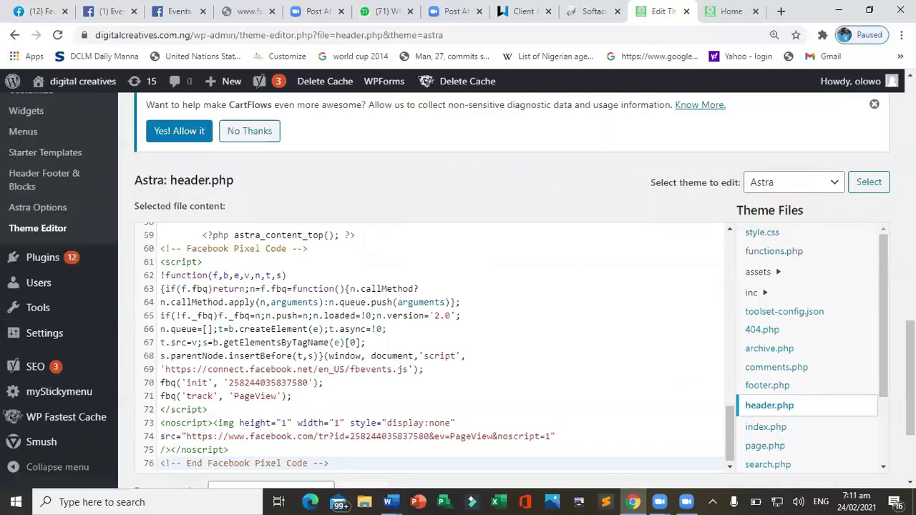
pyautogui.click(107, 12)
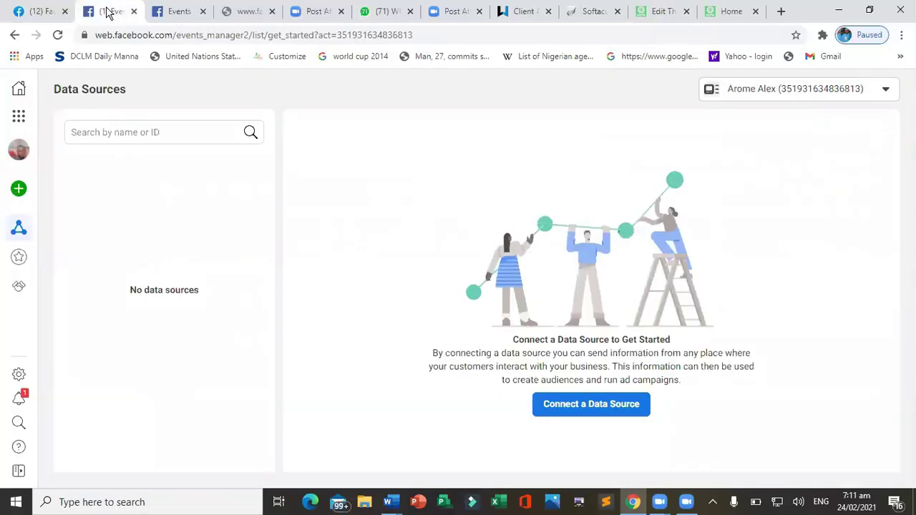
pyautogui.click(183, 11)
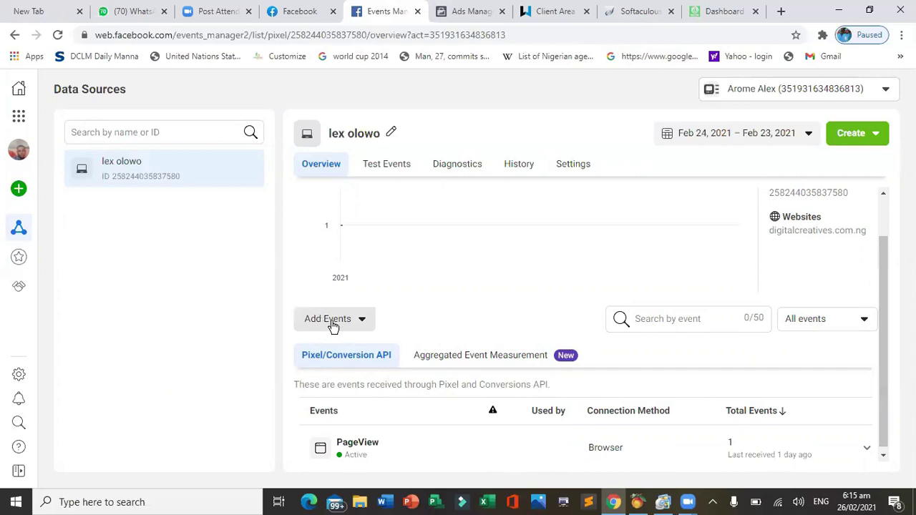
pyautogui.click(324, 326)
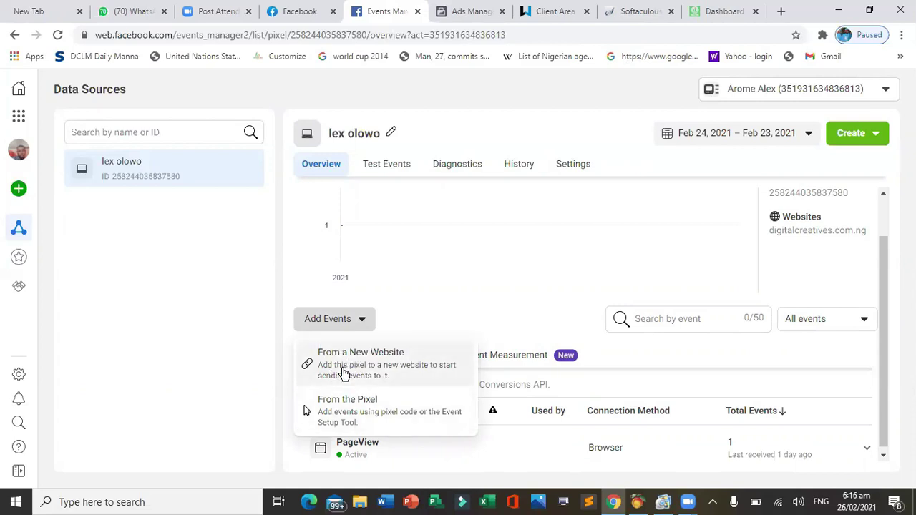
pyautogui.click(349, 415)
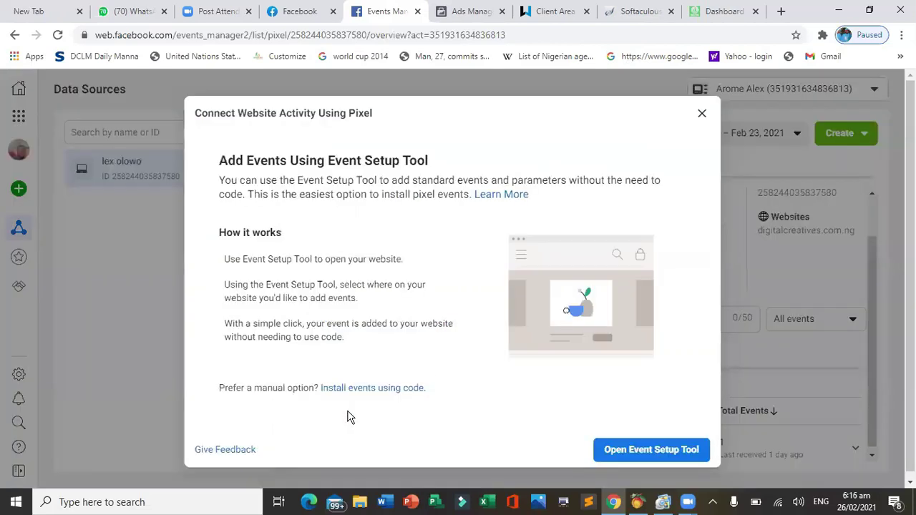
pyautogui.click(643, 451)
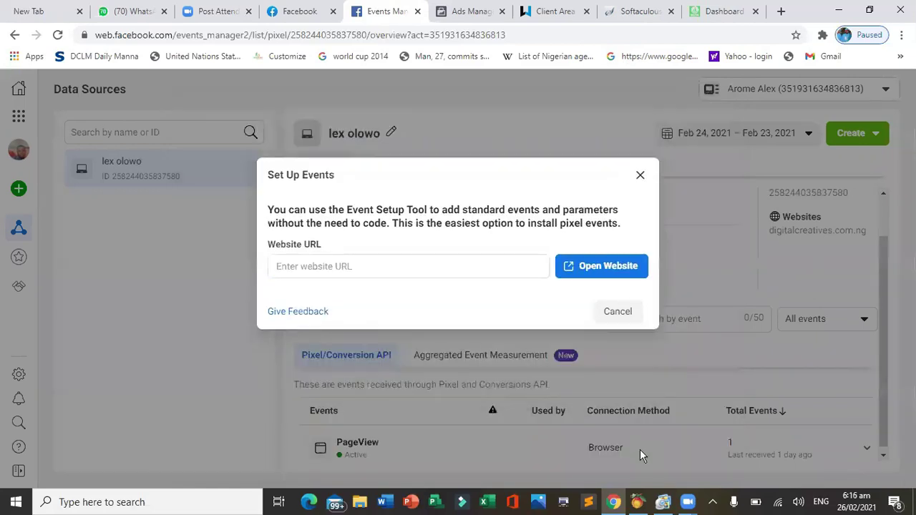
pyautogui.rightClick(325, 265)
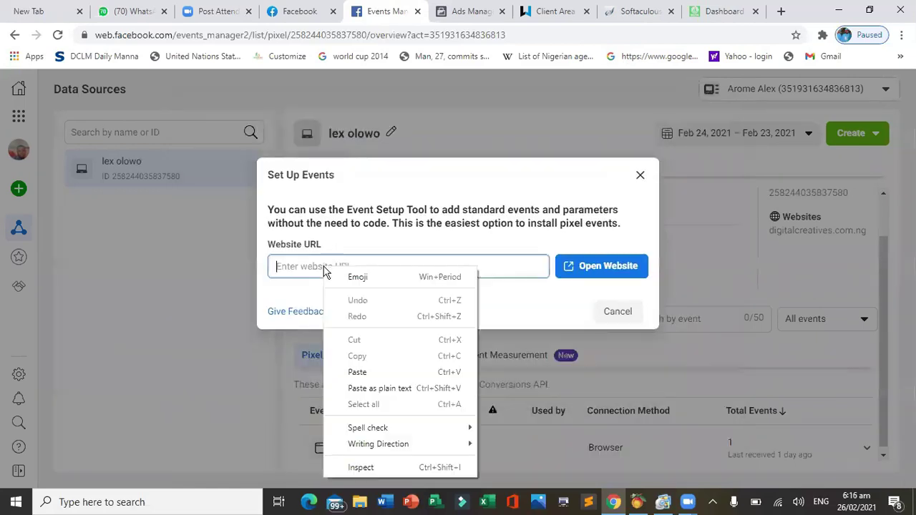
pyautogui.click(371, 376)
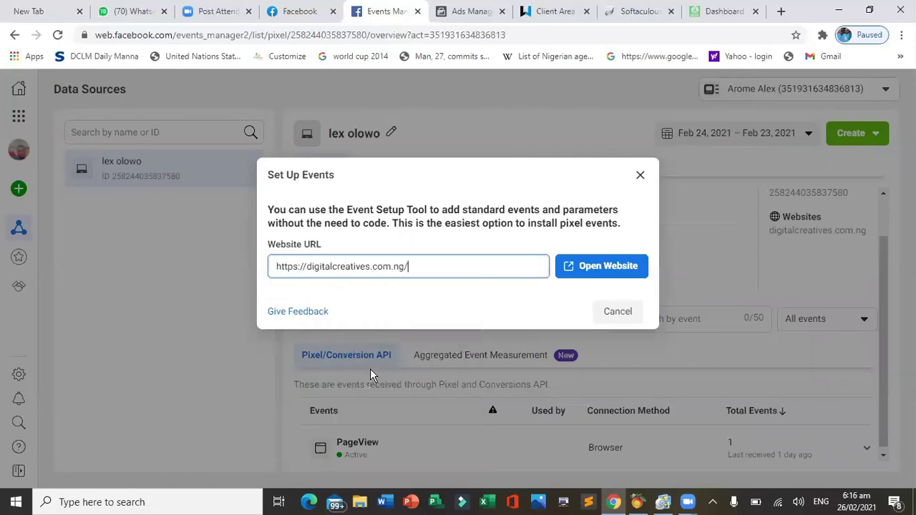
pyautogui.click(607, 266)
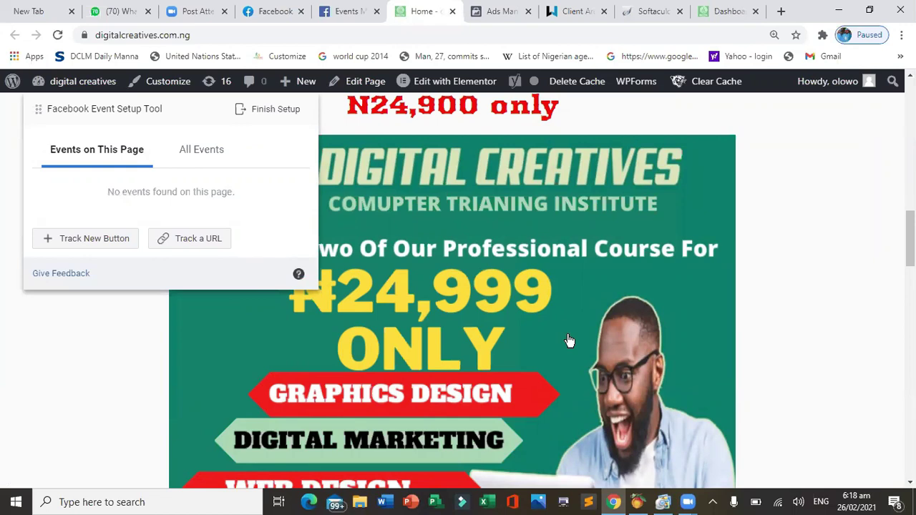
# Start tracking a new button in the Facebook Event Setup Tool and select the home page's Start course button for the event.
pyautogui.scroll(-20, 569, 341)
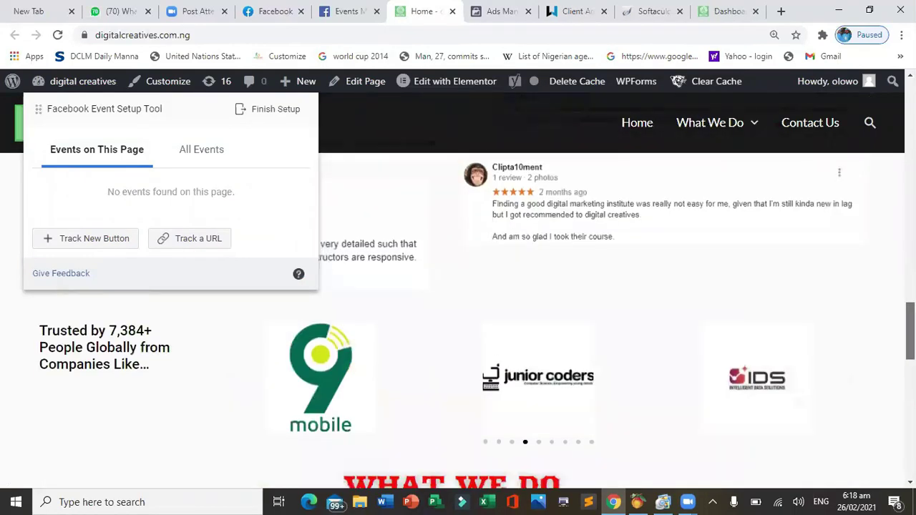
pyautogui.scroll(20, 855, 268)
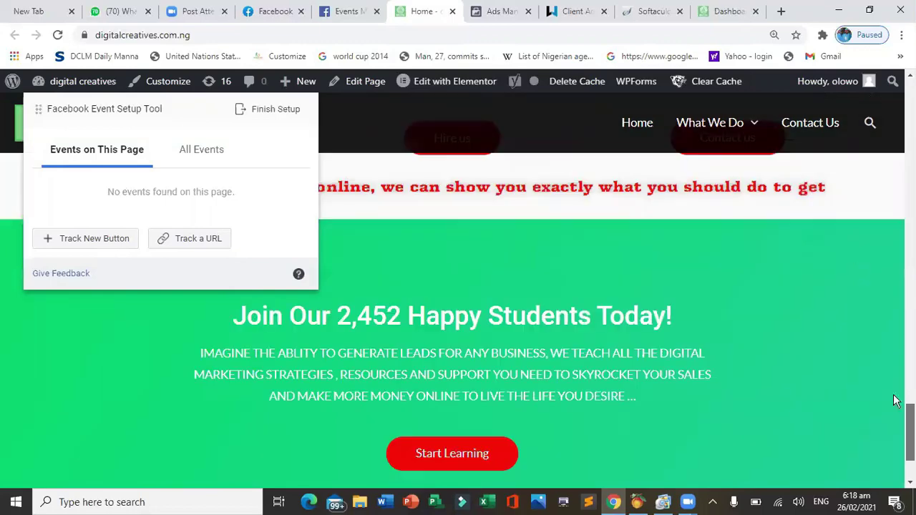
pyautogui.scroll(-20, 857, 279)
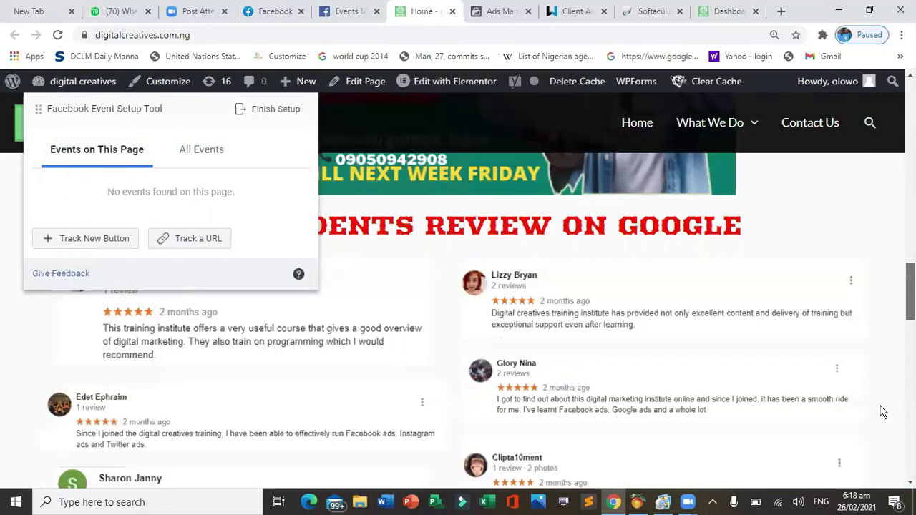
pyautogui.scroll(20, 845, 299)
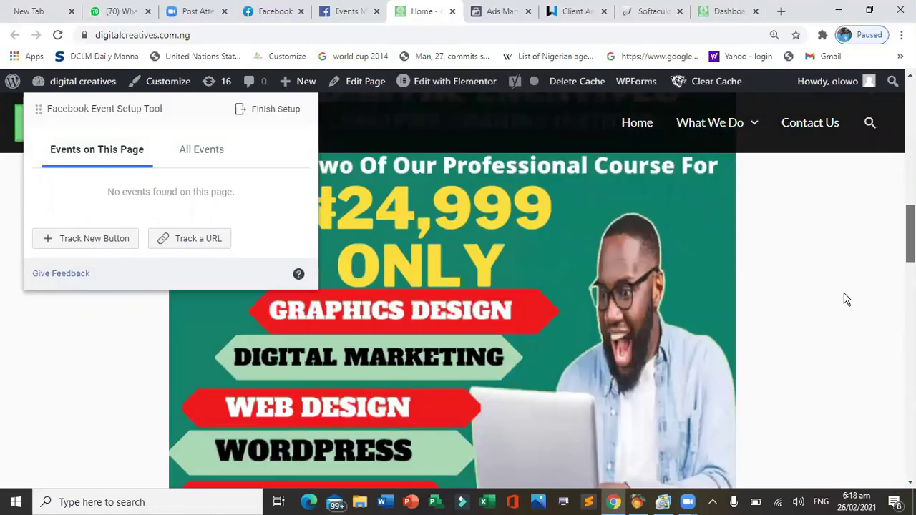
pyautogui.scroll(-10, 851, 328)
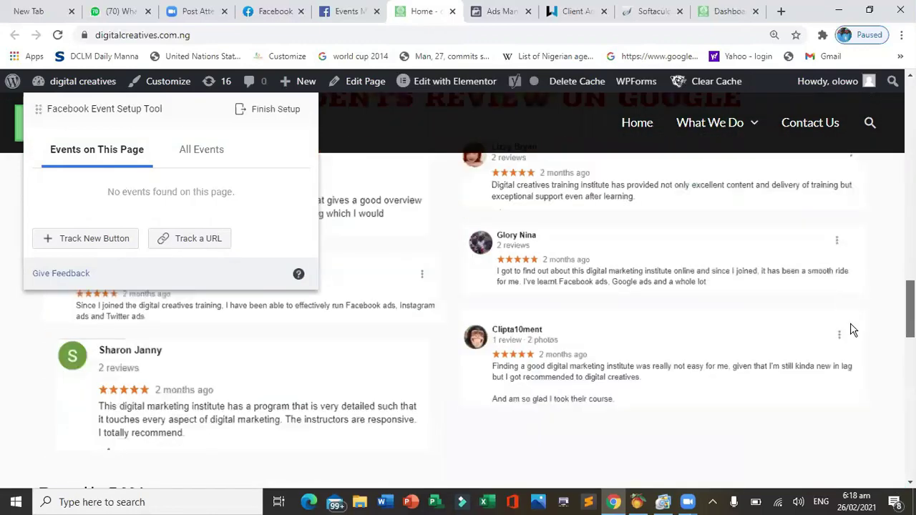
pyautogui.click(88, 240)
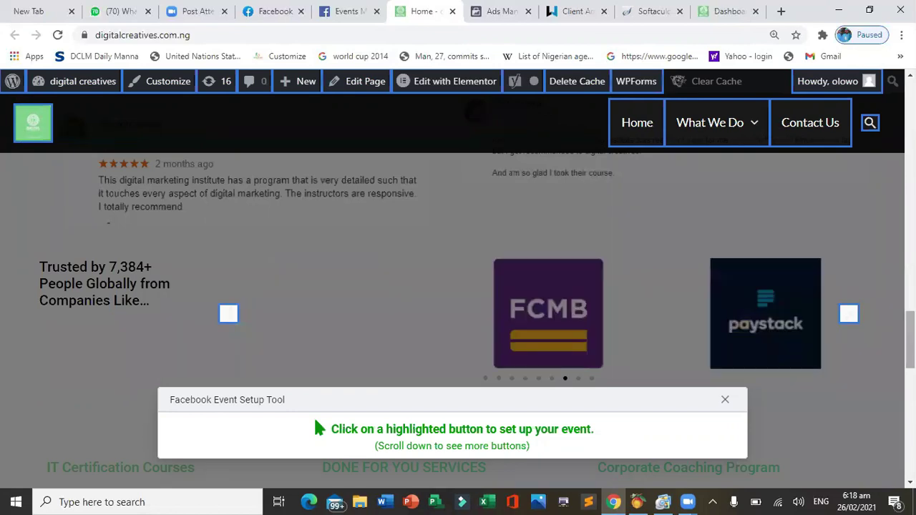
pyautogui.scroll(-3, 663, 318)
pyautogui.scroll(-5, 458, 300)
pyautogui.scroll(2, 458, 301)
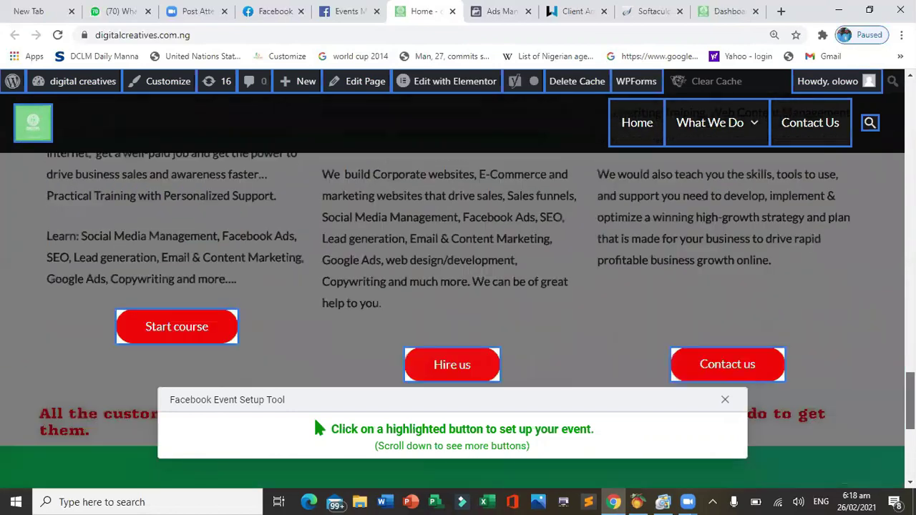
pyautogui.scroll(-1, 444, 272)
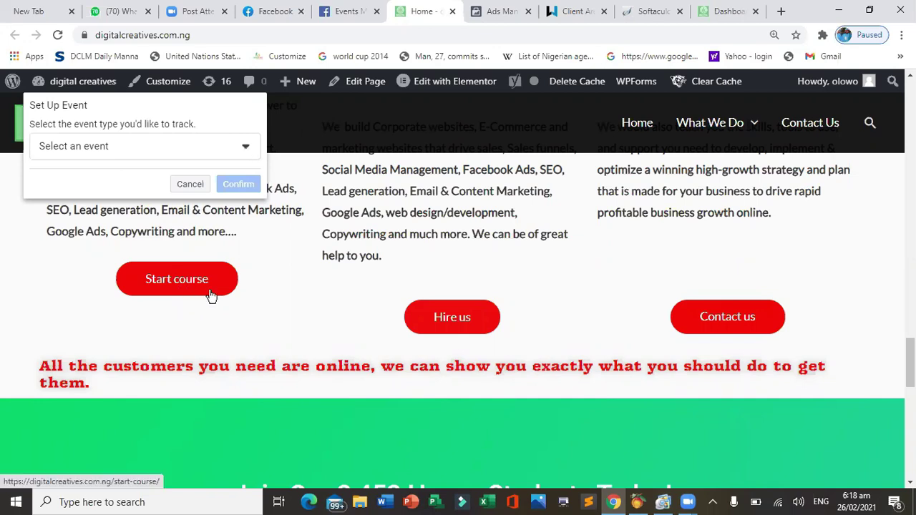
# Look through the available event types and choose Add to Cart for the Start course button.
pyautogui.click(246, 149)
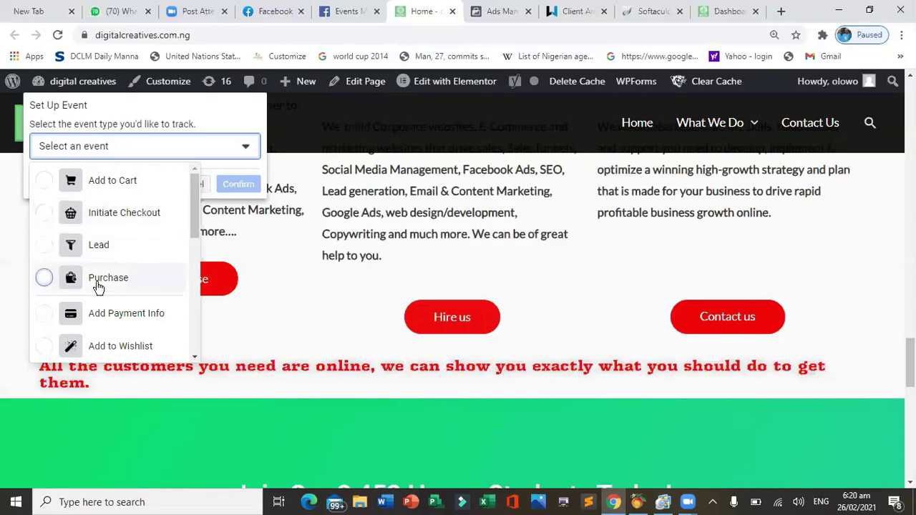
pyautogui.scroll(-1, 197, 240)
pyautogui.scroll(-2, 198, 243)
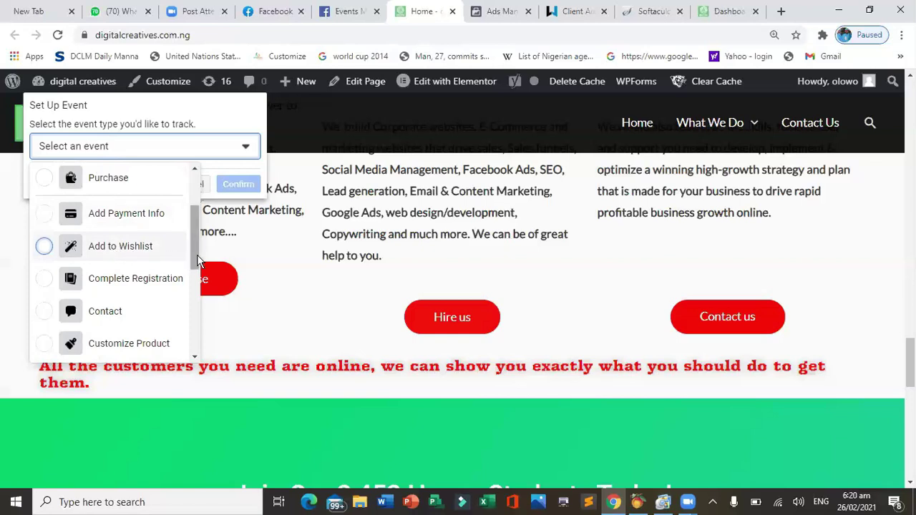
pyautogui.moveTo(198, 261); pyautogui.dragTo(189, 348)
pyautogui.moveTo(192, 277); pyautogui.dragTo(190, 215)
pyautogui.click(41, 180)
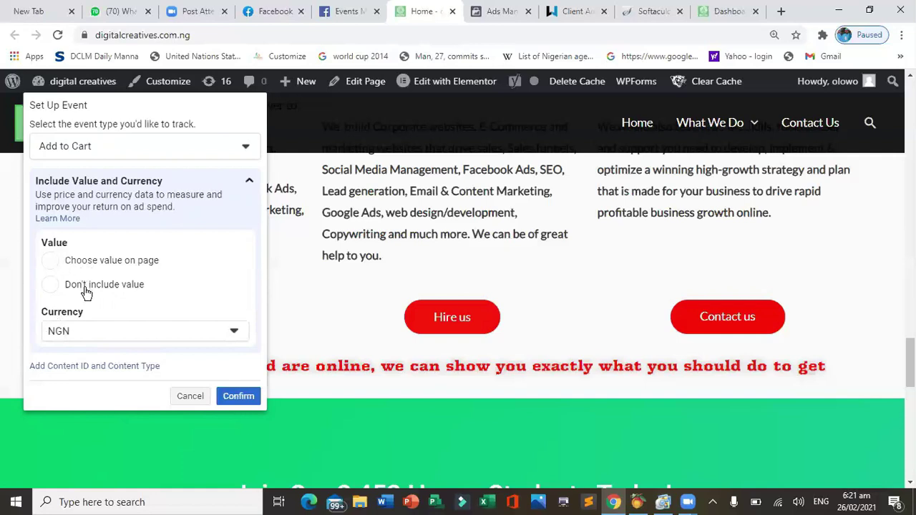
# Exclude the value from the Add to Cart event, keep NGN as the currency, and confirm the event.
pyautogui.click(50, 284)
pyautogui.click(50, 261)
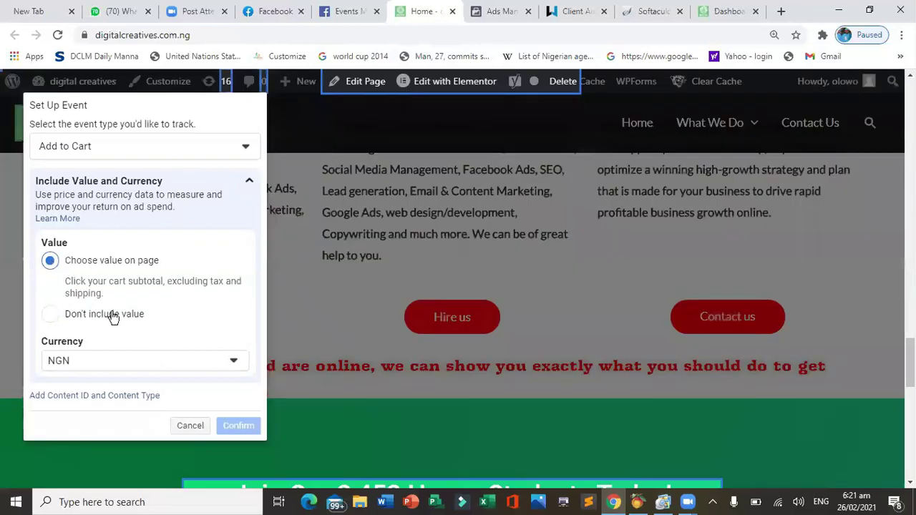
pyautogui.click(141, 366)
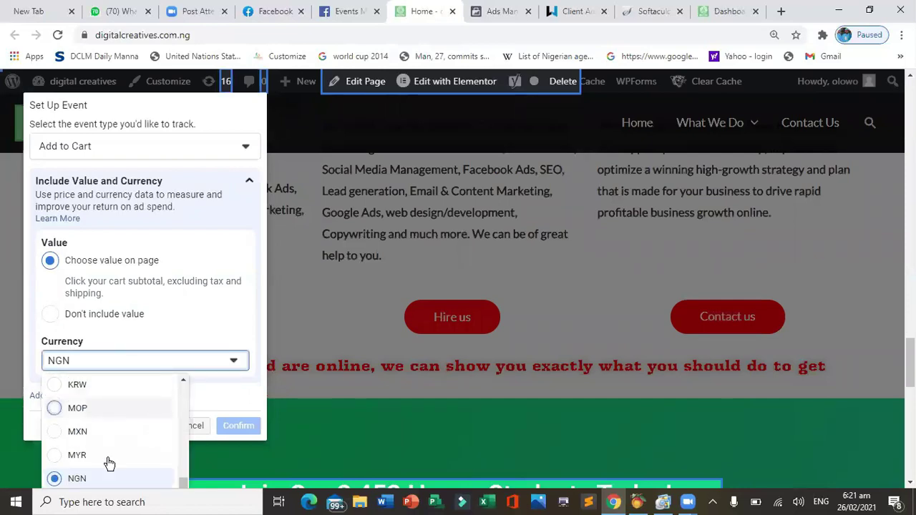
pyautogui.click(51, 316)
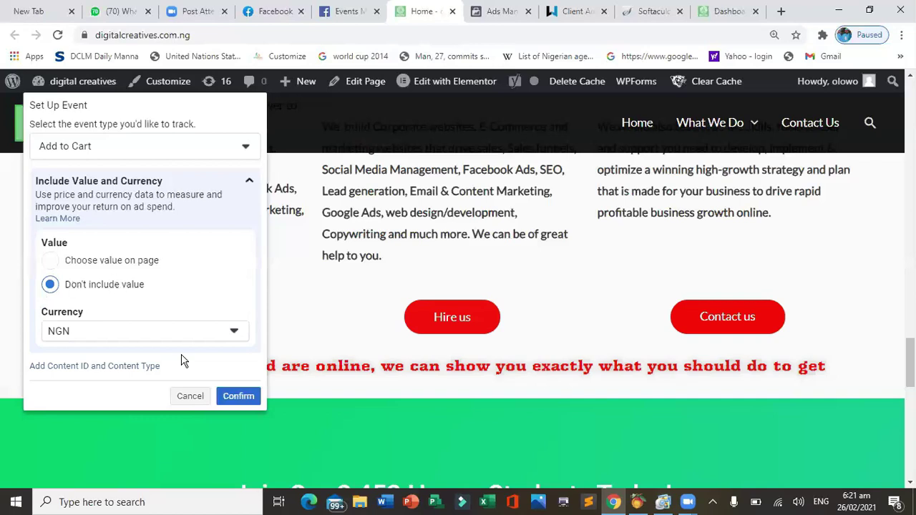
pyautogui.click(239, 397)
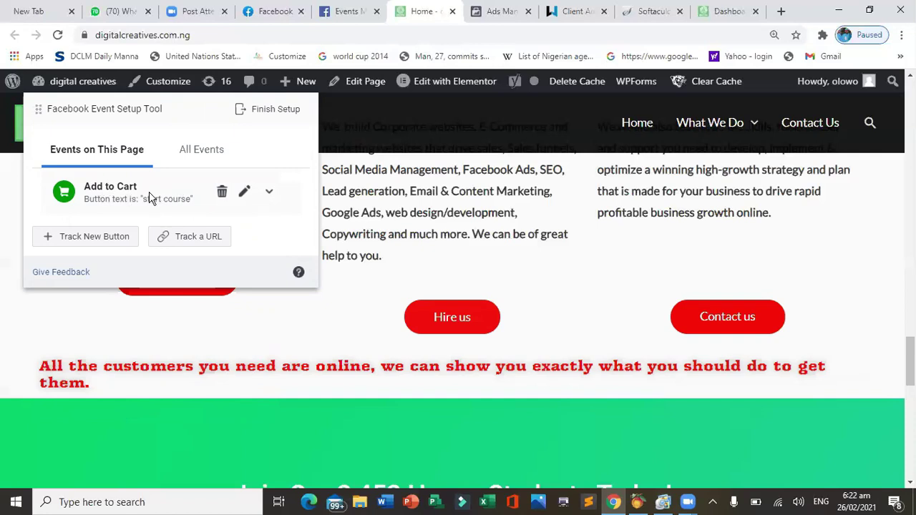
# Finish the event setup and submit feedback rating the Event Setup Tool as helpful, without a comment.
pyautogui.click(276, 109)
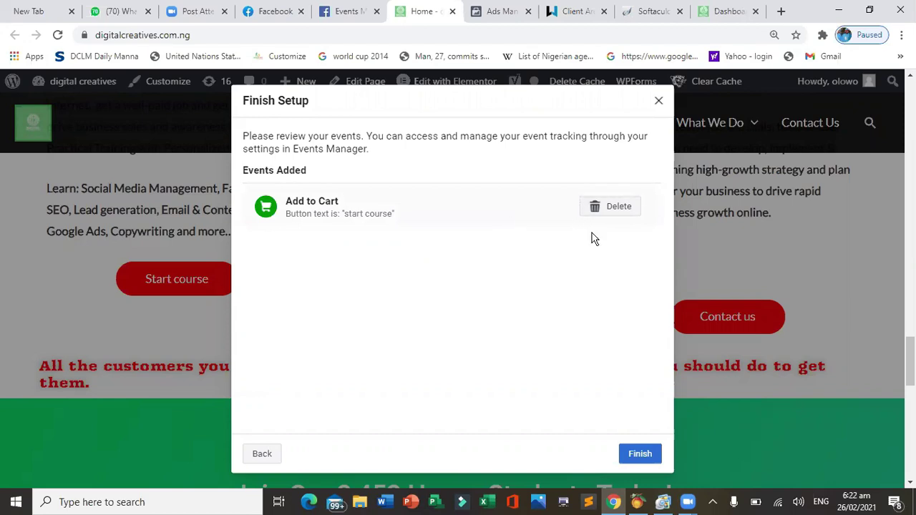
pyautogui.click(625, 453)
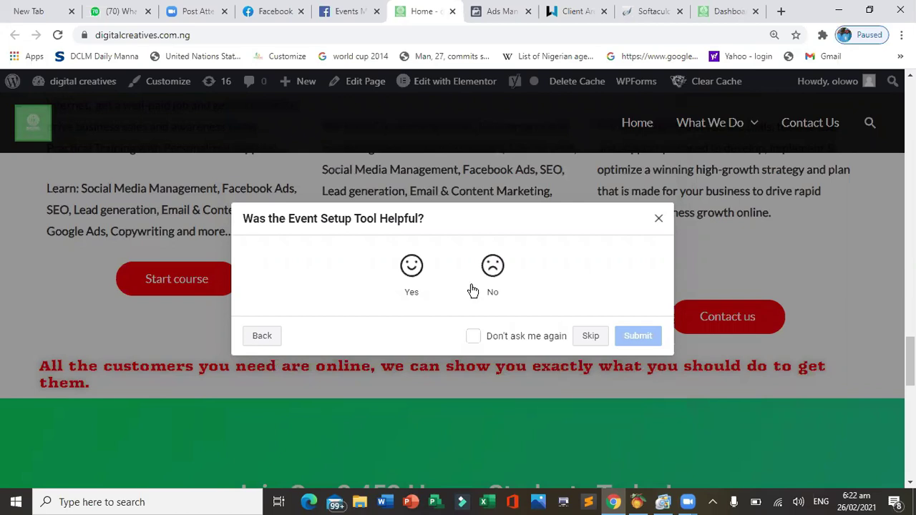
pyautogui.click(417, 279)
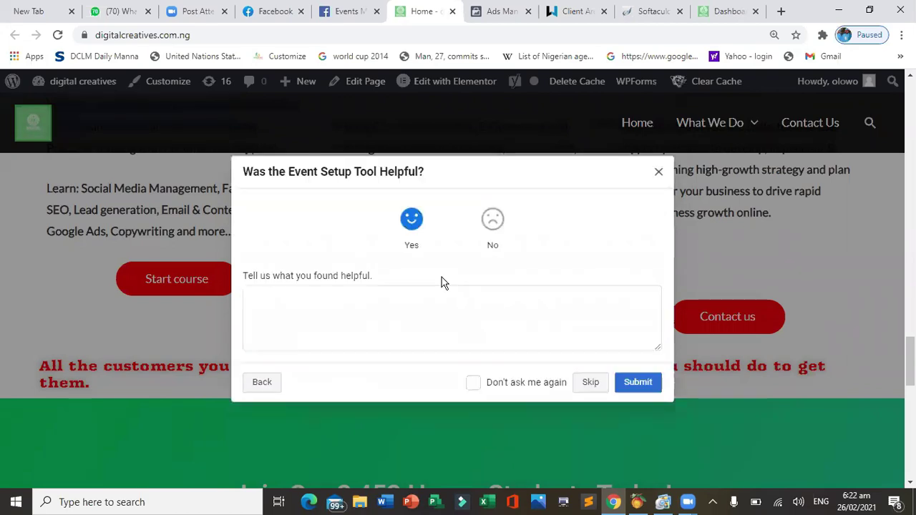
pyautogui.click(633, 387)
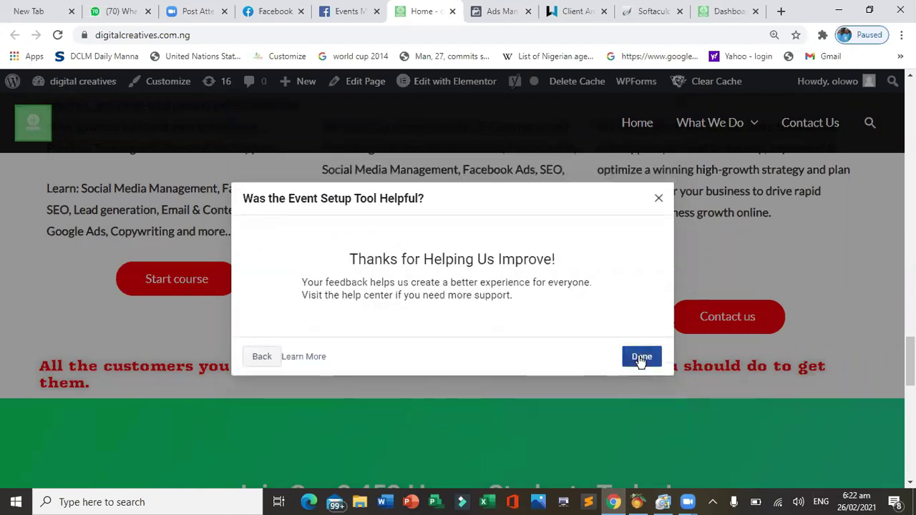
pyautogui.click(641, 358)
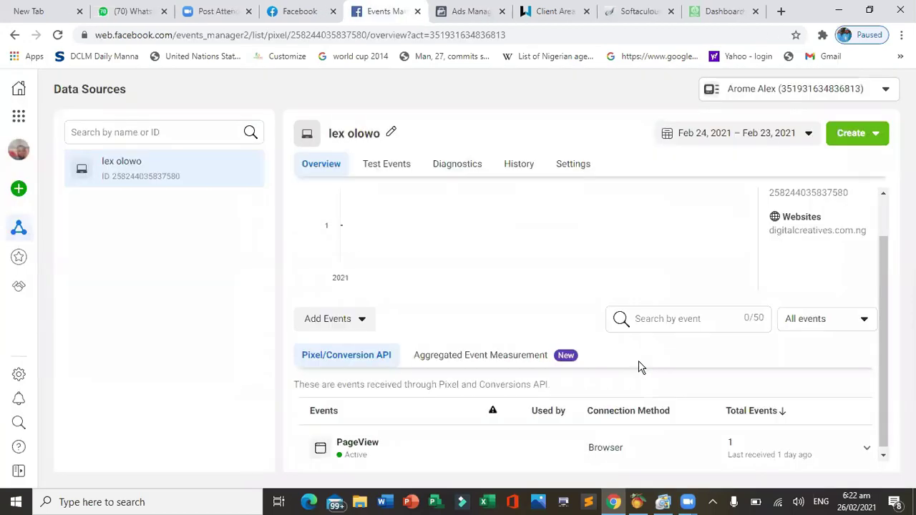